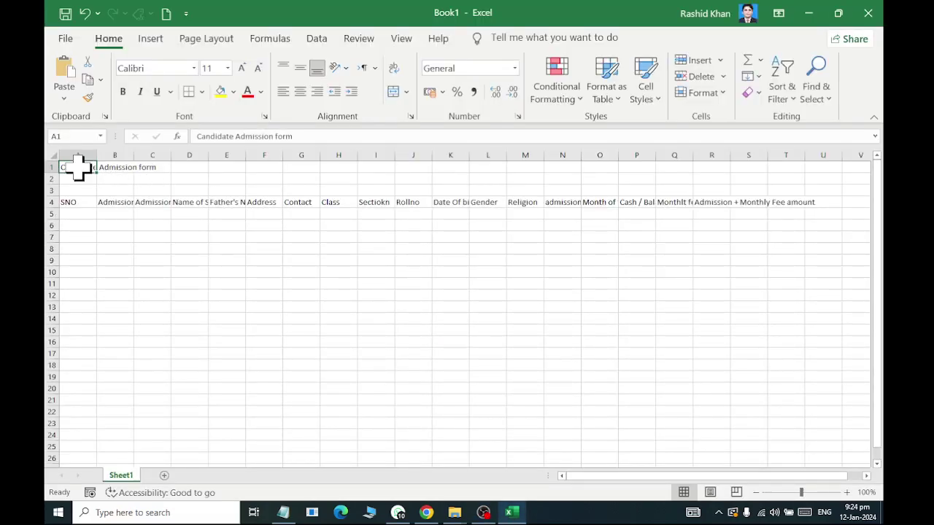
AutoFit columns B through O to their headers, from Admission No to Month of fee
click(73, 202)
click(126, 203)
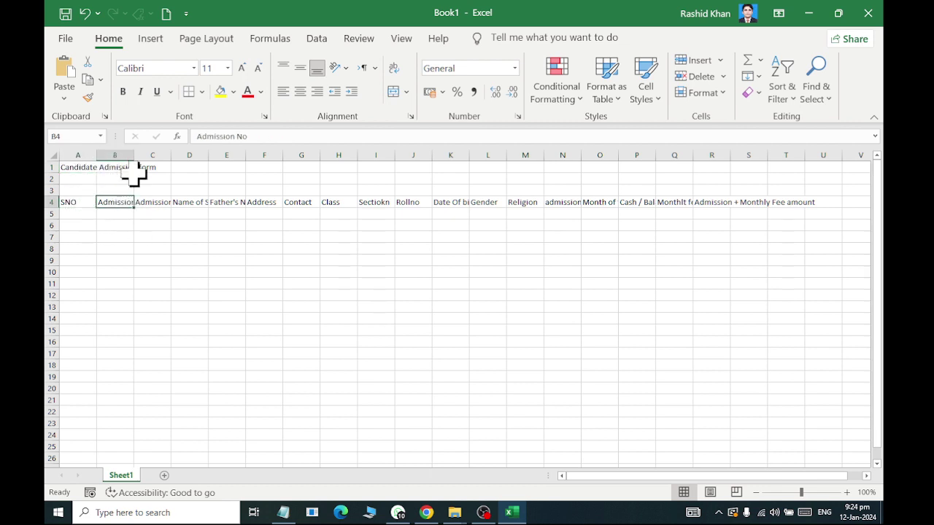
double_click(135, 154)
double_click(189, 156)
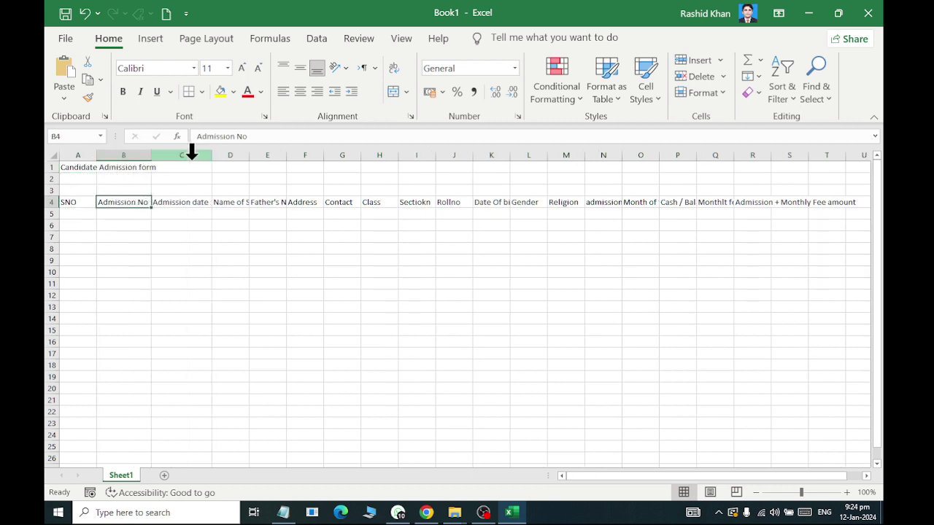
double_click(250, 155)
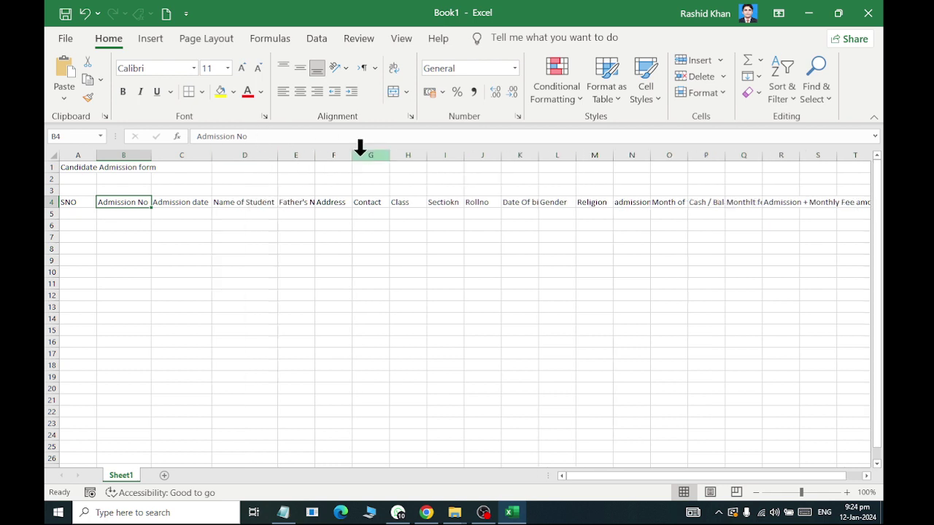
double_click(317, 153)
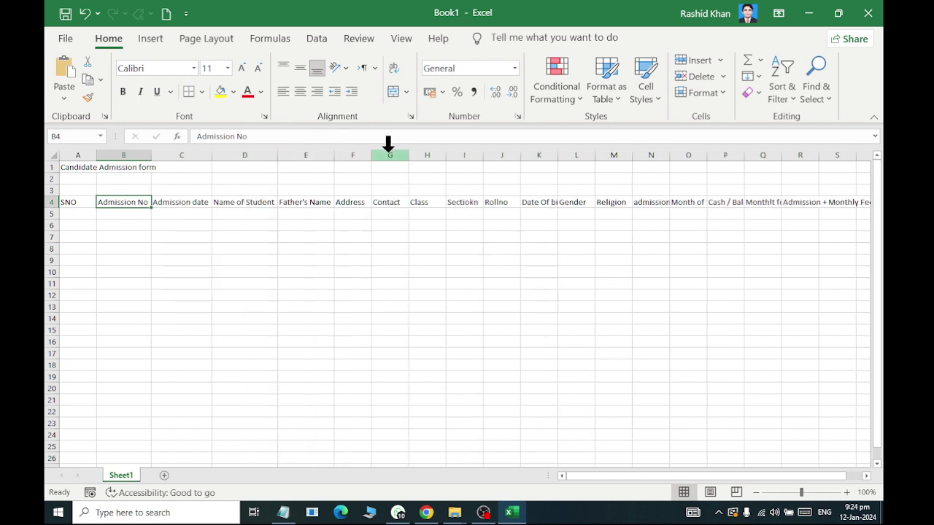
double_click(369, 155)
double_click(405, 155)
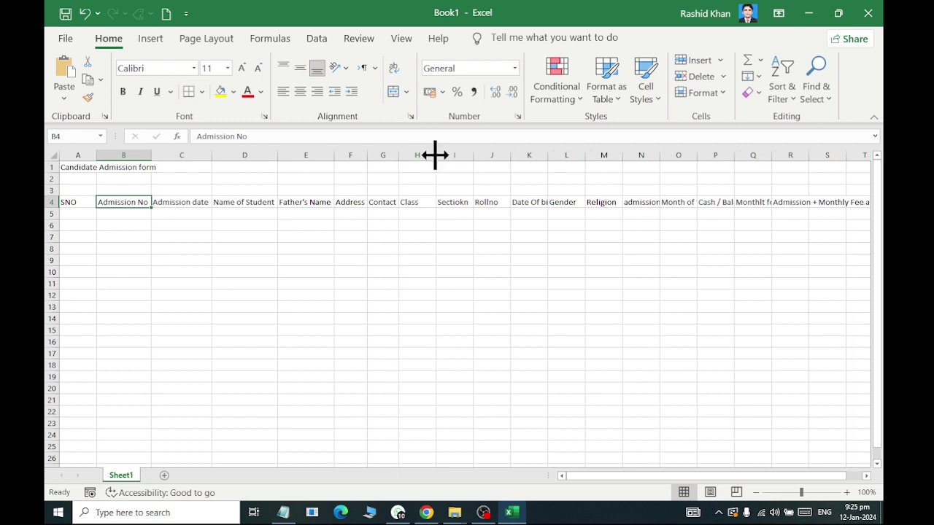
double_click(436, 154)
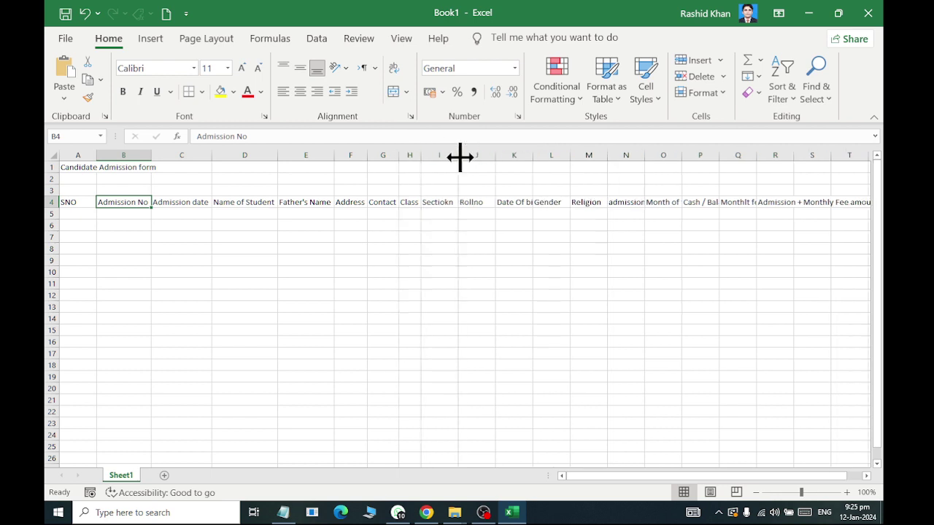
double_click(455, 155)
double_click(492, 154)
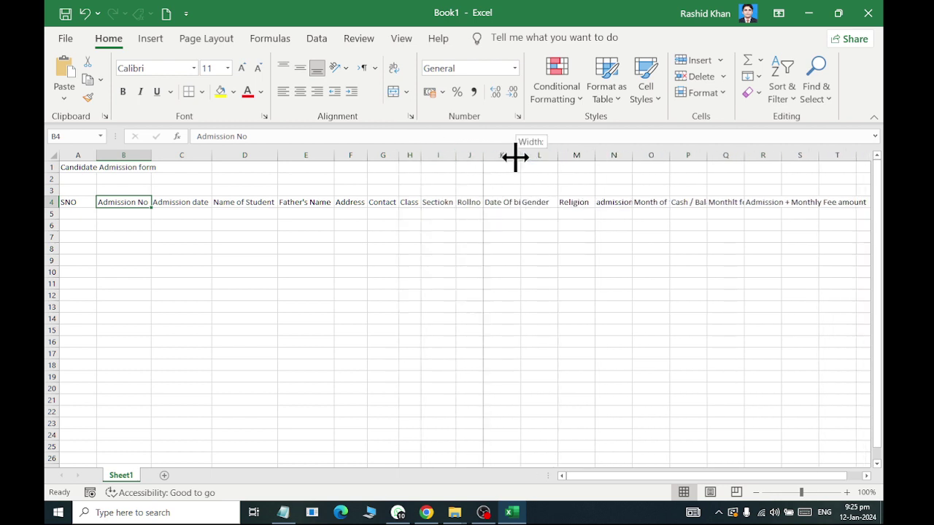
double_click(518, 155)
double_click(572, 154)
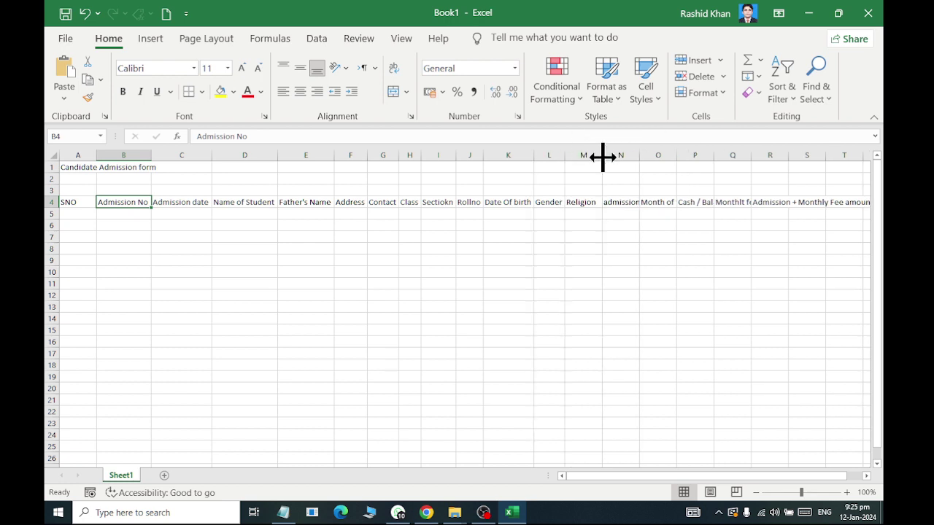
double_click(602, 156)
double_click(635, 155)
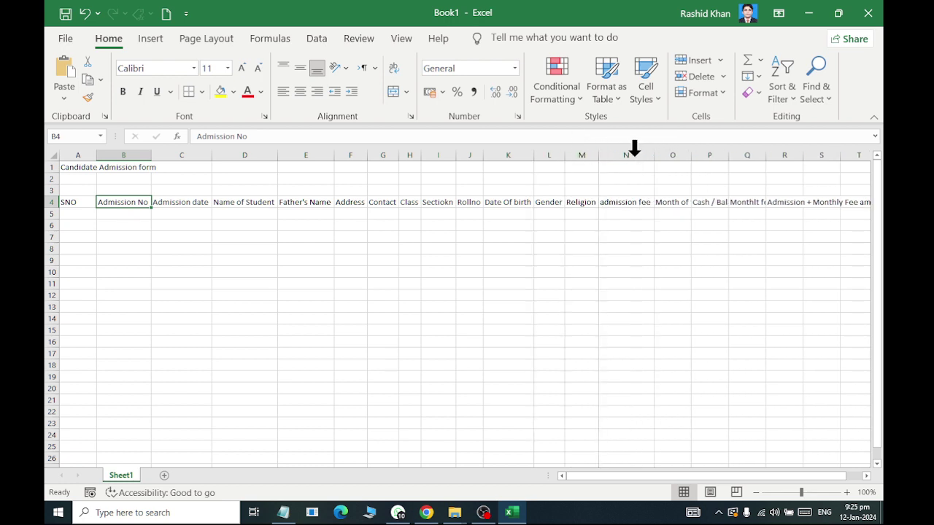
double_click(687, 155)
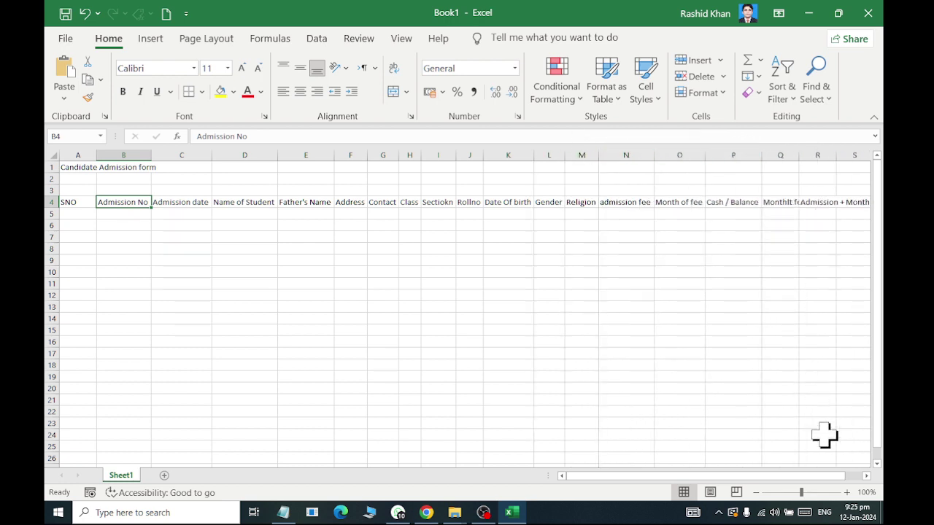
AutoFit columns Q and R to Monthlt fee amount and Admission + Monthly Fee amount
click(866, 476)
click(865, 475)
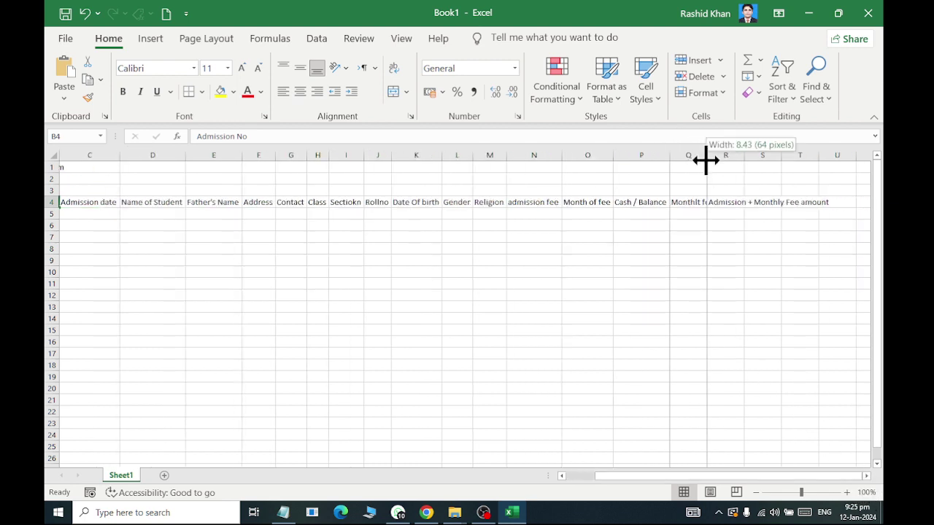
double_click(705, 155)
click(866, 475)
click(866, 476)
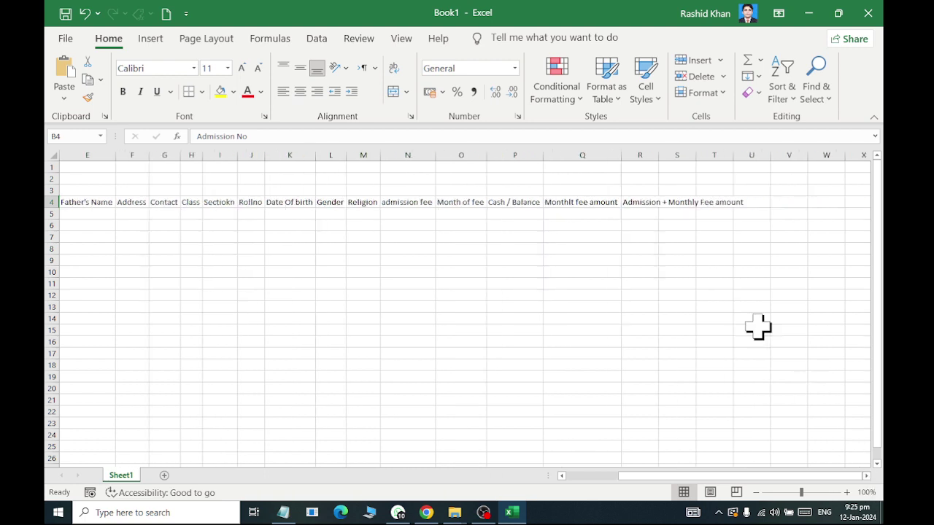
double_click(658, 154)
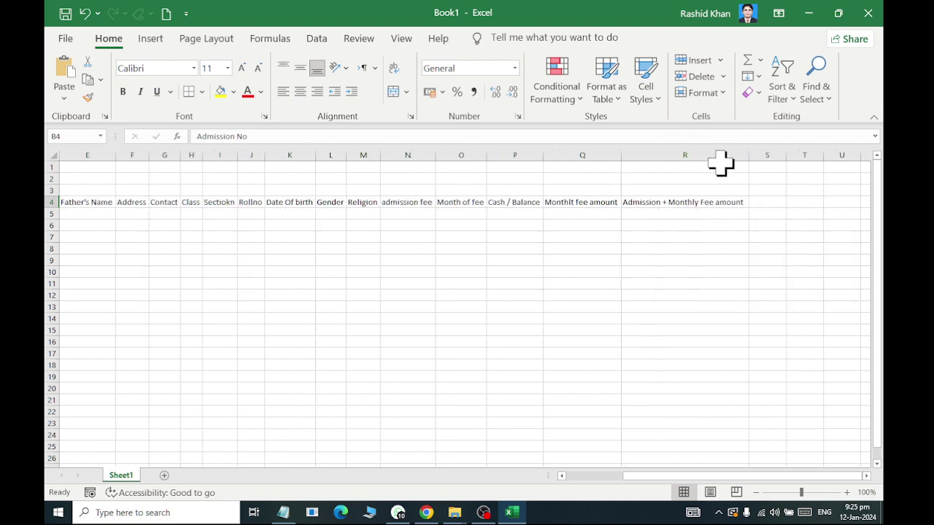
click(735, 203)
Merge and centre A1:R1 as a bold, 28-point Title-style heading
drag(314, 255, 73, 238)
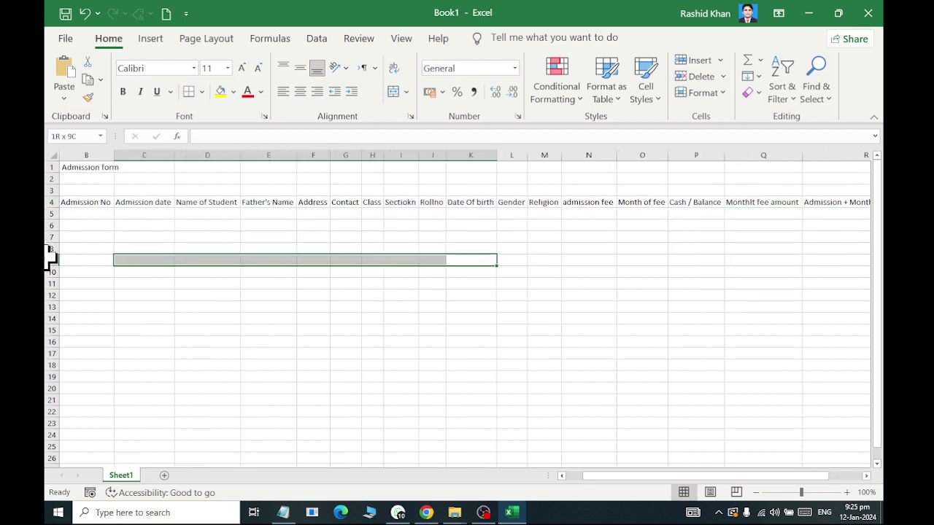
mouse_move(73, 167)
mouse_down()
mouse_move(826, 166)
mouse_move(301, 155)
mouse_move(334, 164)
mouse_up()
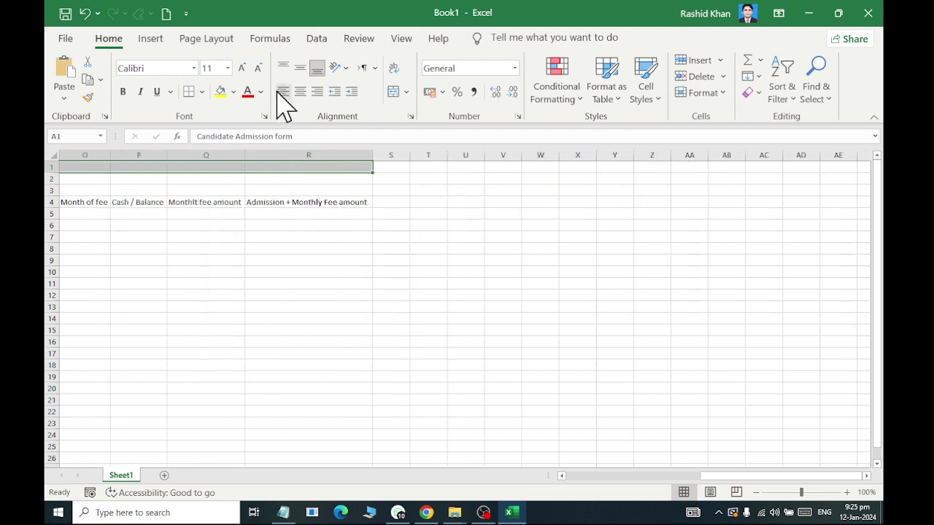
click(393, 93)
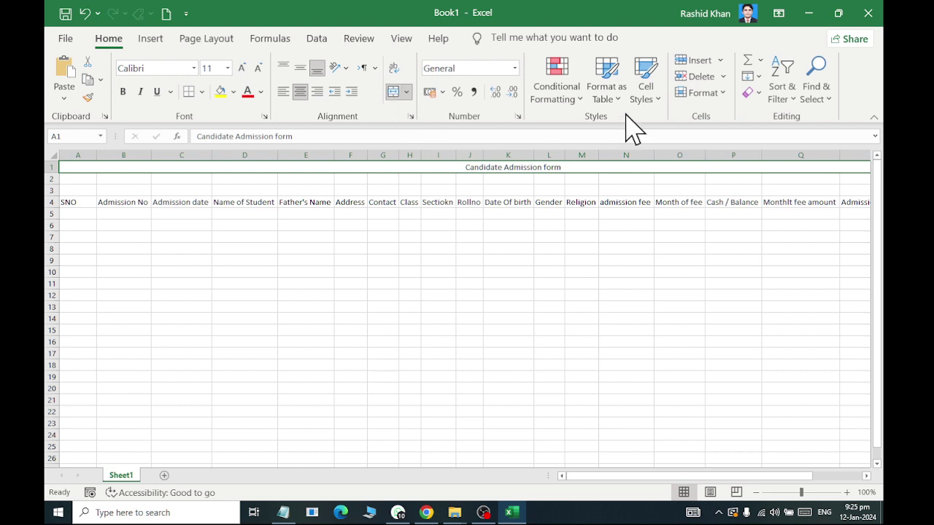
click(649, 93)
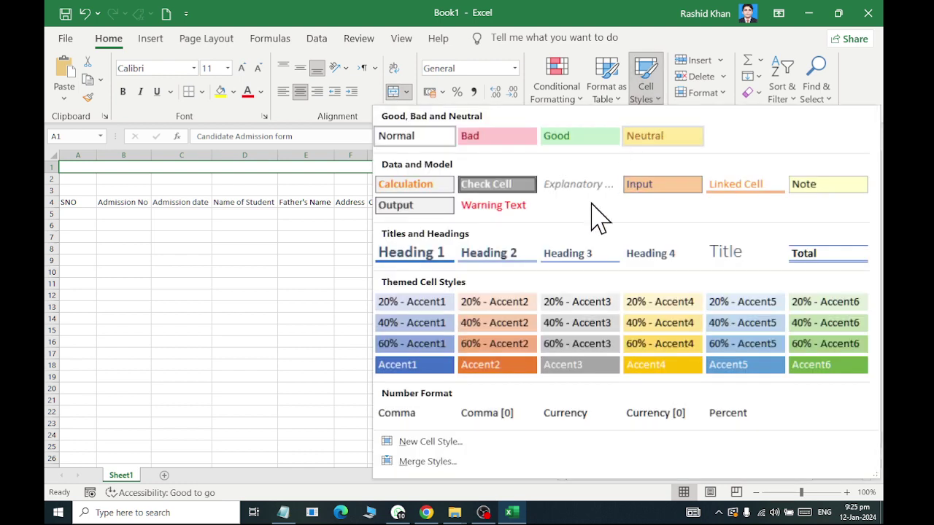
click(728, 254)
click(122, 91)
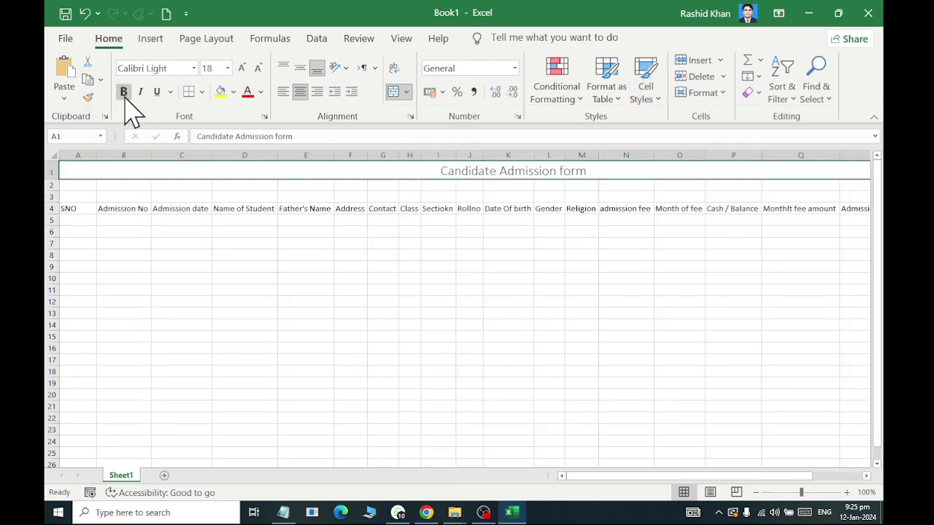
click(241, 68)
click(240, 68)
click(240, 68)
click(244, 68)
click(244, 67)
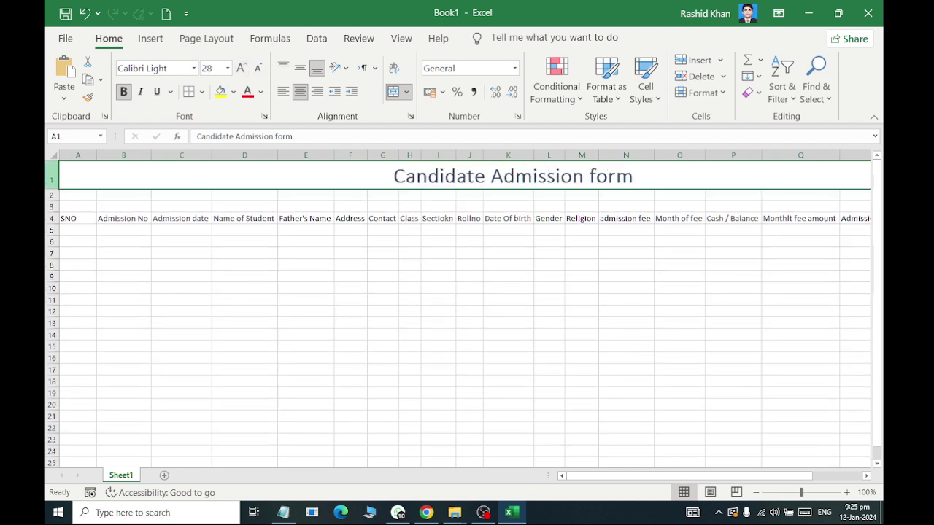
Make row 1 taller, middle-align the title and set its font to Arial Black
drag(56, 190, 55, 202)
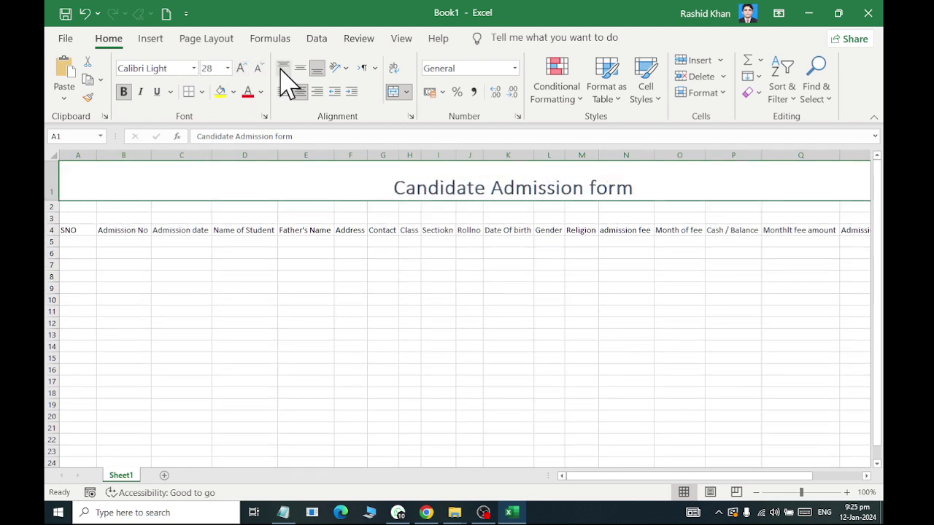
click(283, 70)
click(300, 68)
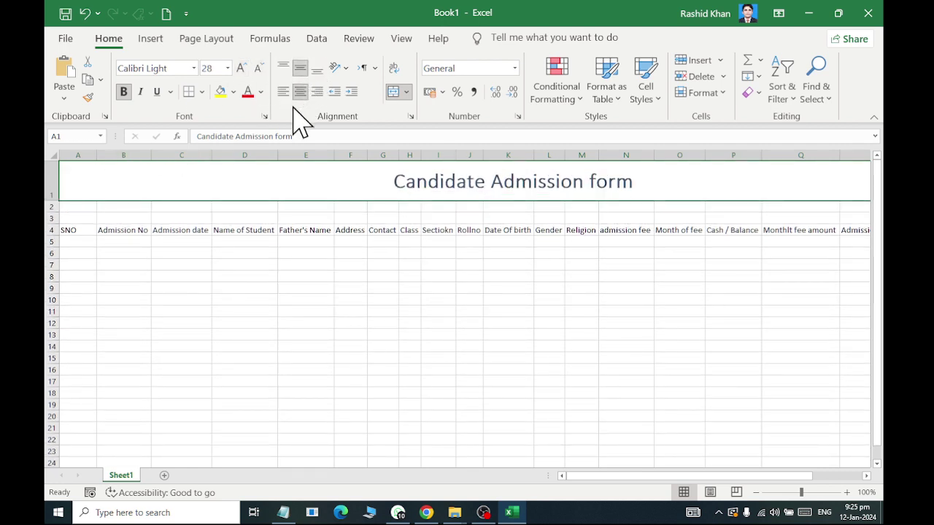
click(194, 67)
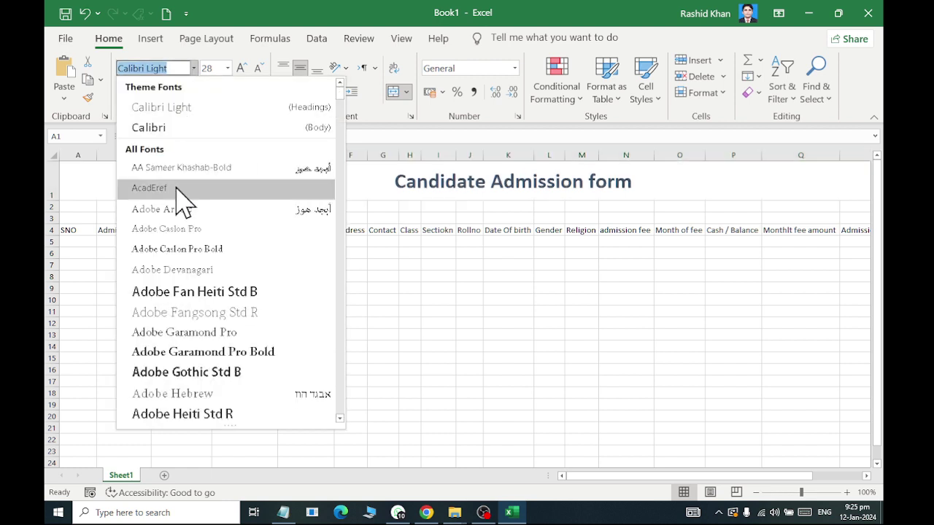
scroll(181, 277, down, 5)
scroll(182, 352, down, 1)
click(175, 352)
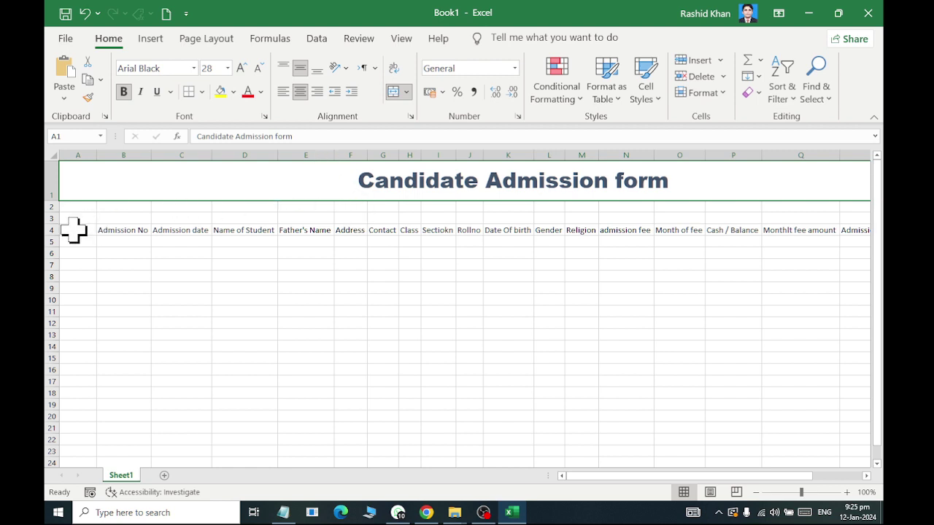
Apply Heading 1 style to headers A4:R4, centred horizontally and vertically
drag(73, 231, 802, 232)
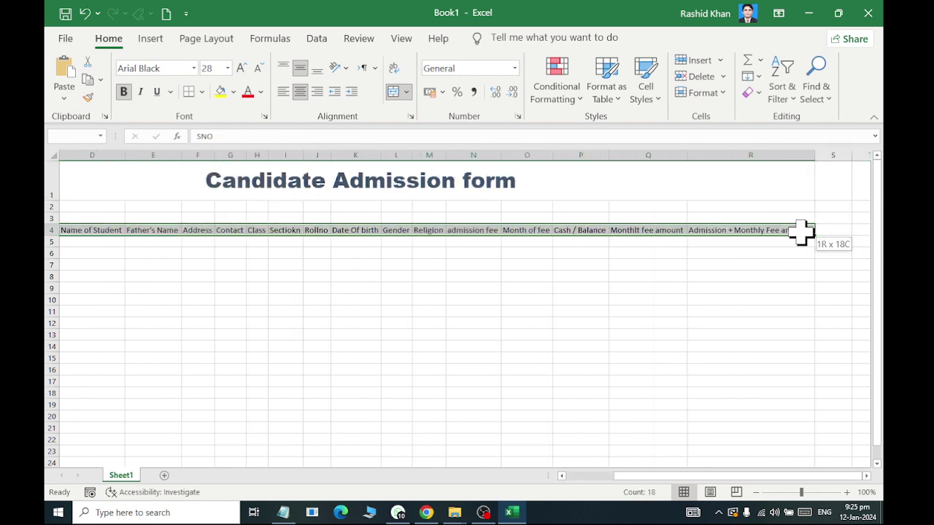
click(646, 91)
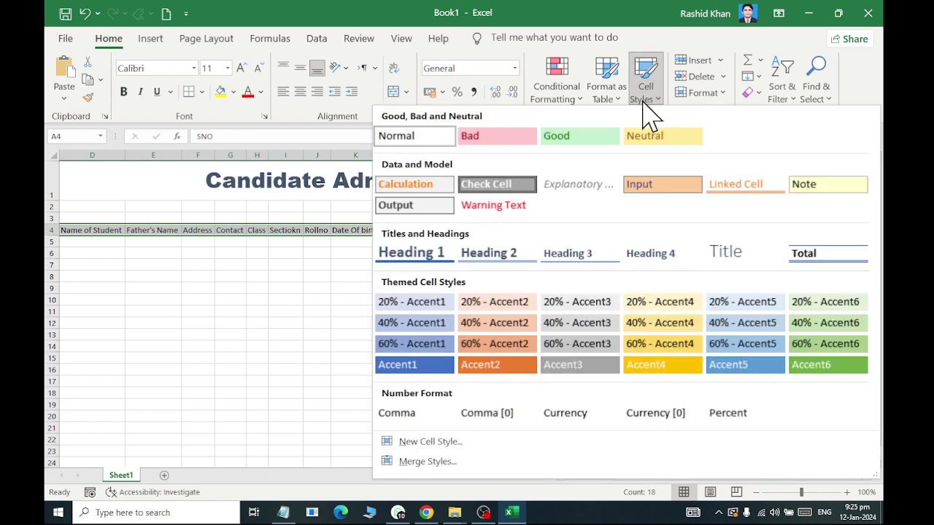
click(413, 261)
click(300, 91)
click(300, 68)
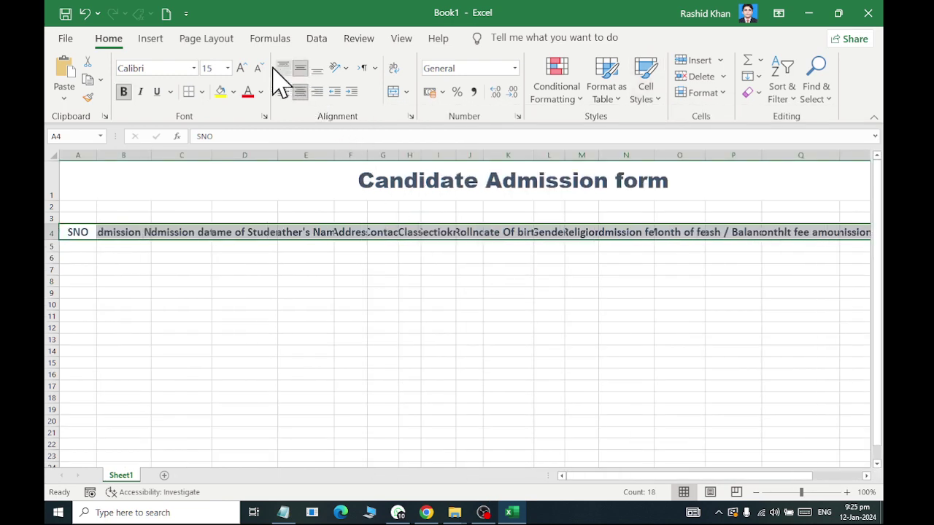
Set the header row font to 14-point Arial
click(227, 67)
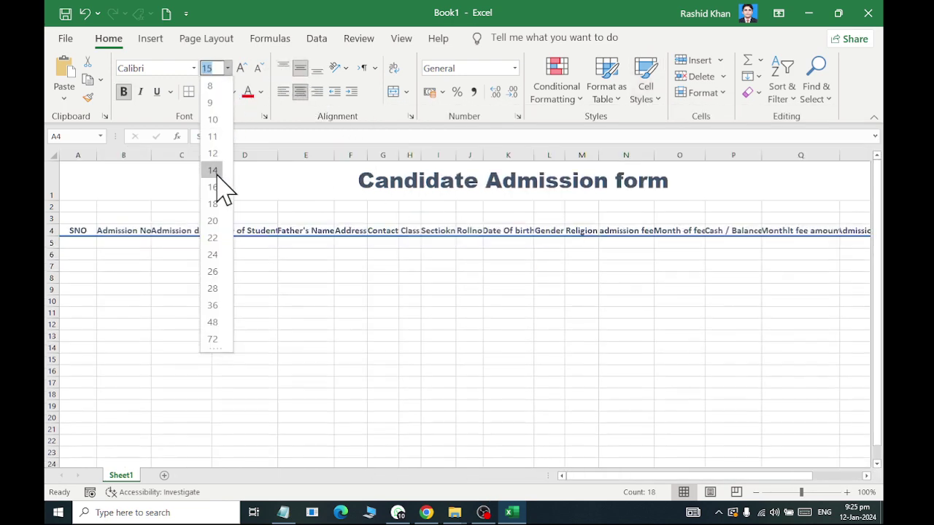
click(212, 170)
click(193, 68)
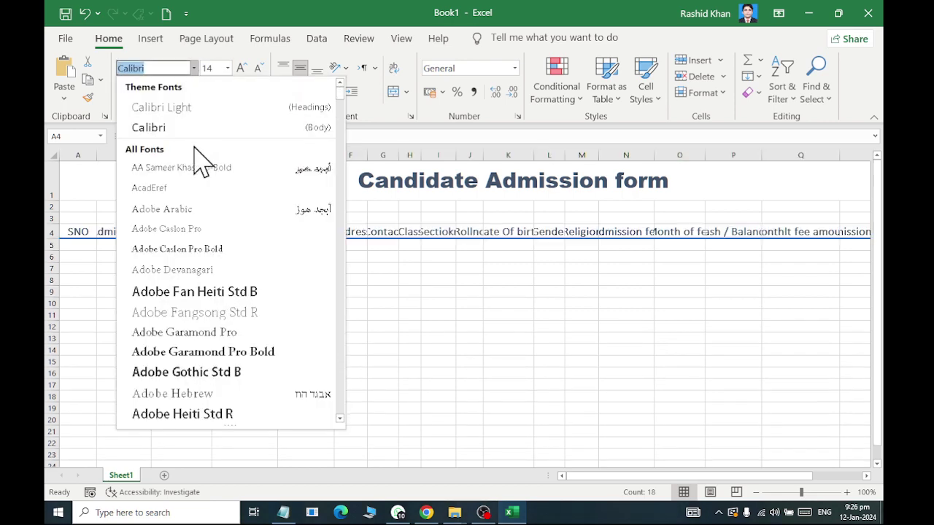
scroll(202, 336, down, 1)
scroll(202, 350, down, 5)
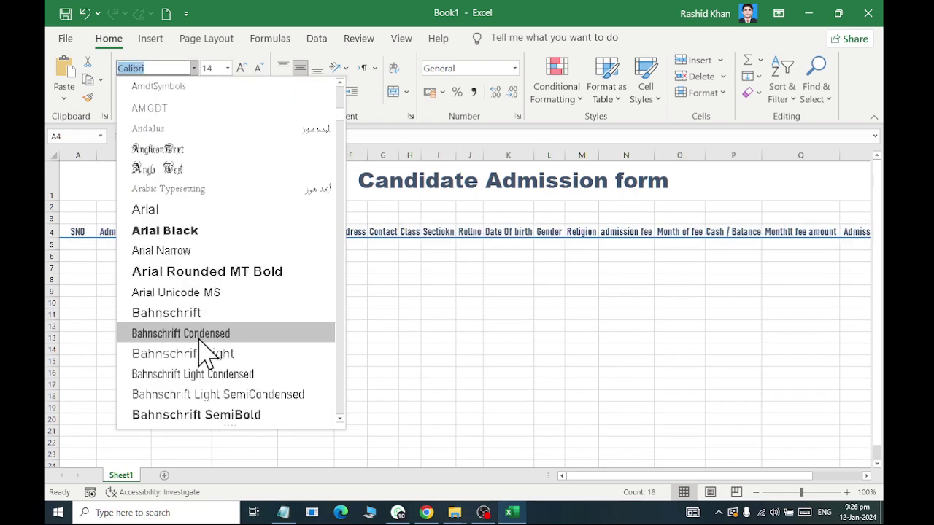
click(197, 212)
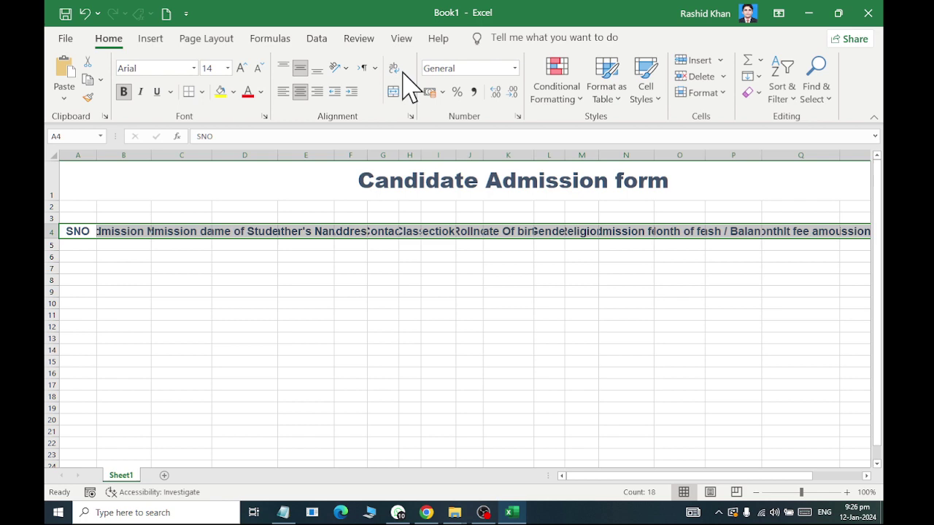
Turn on Wrap Text for the row 4 header labels
click(393, 70)
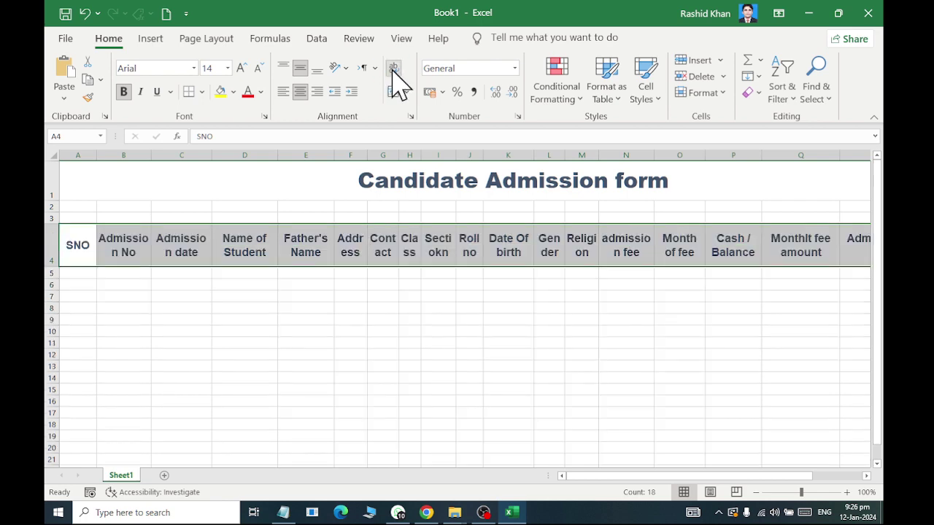
click(393, 70)
click(393, 70)
click(393, 70)
click(393, 70)
Widen columns A through I so headers SNO to Sectiokn each fit
click(93, 241)
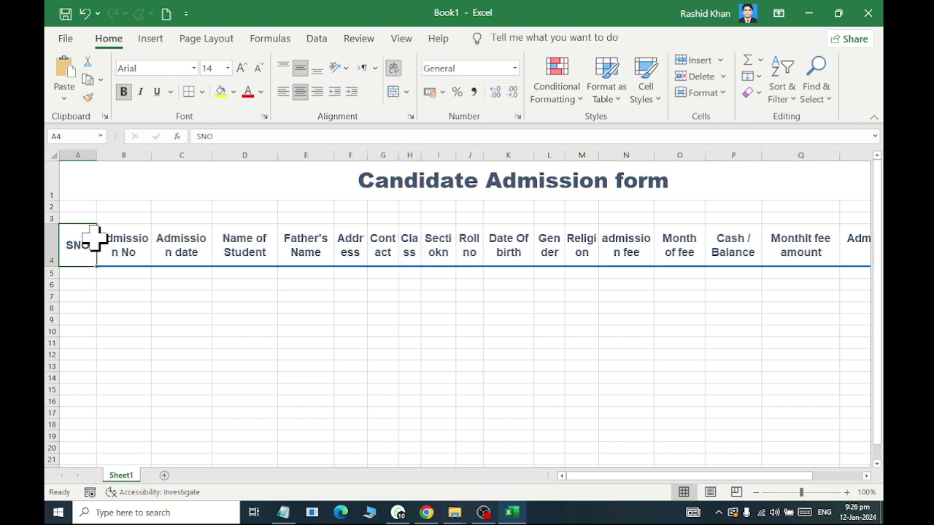
drag(94, 158, 154, 158)
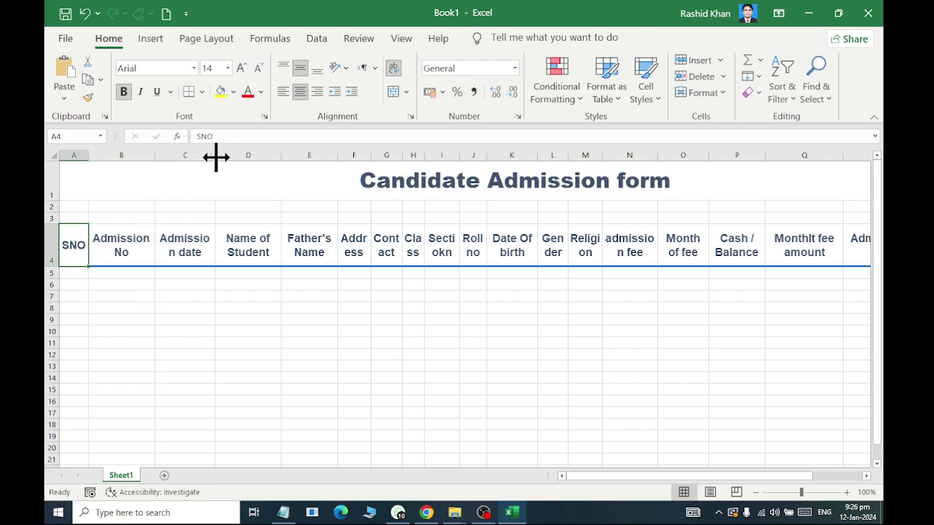
drag(215, 158, 224, 158)
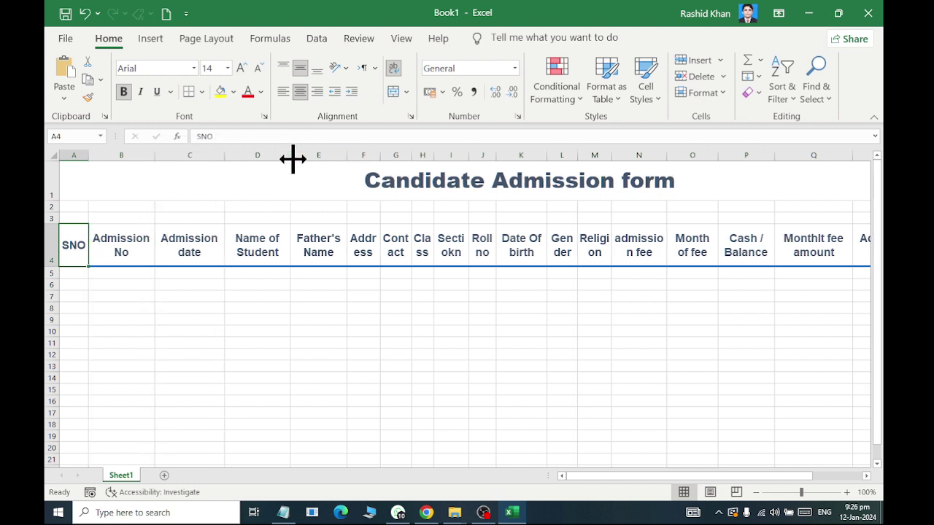
drag(291, 158, 320, 154)
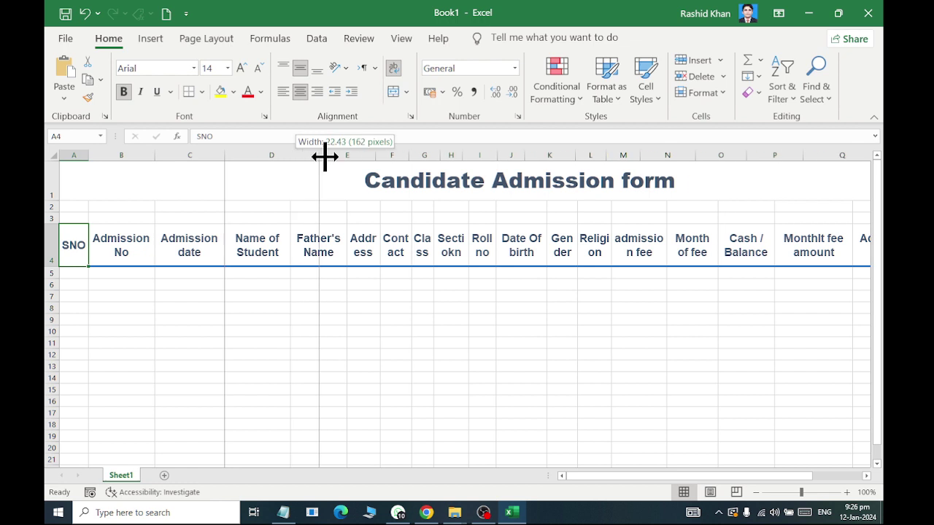
drag(377, 154, 408, 153)
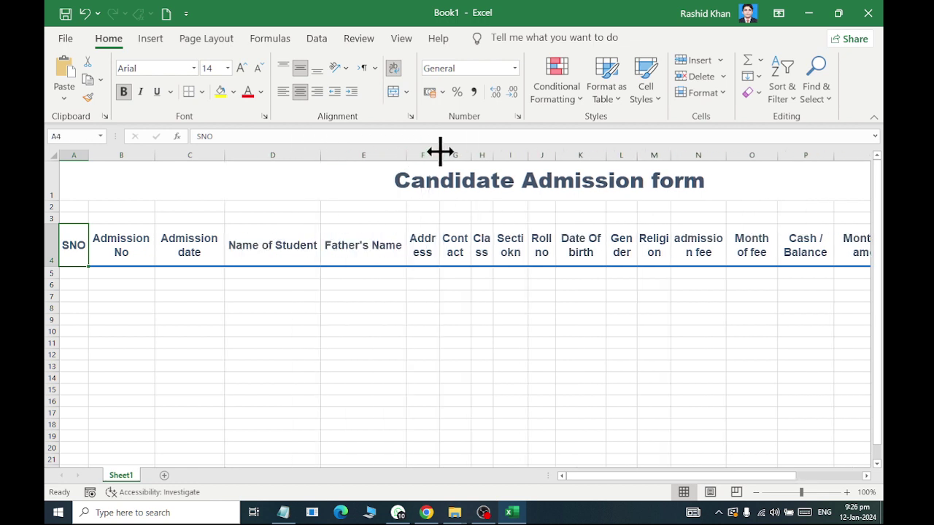
drag(439, 154, 648, 155)
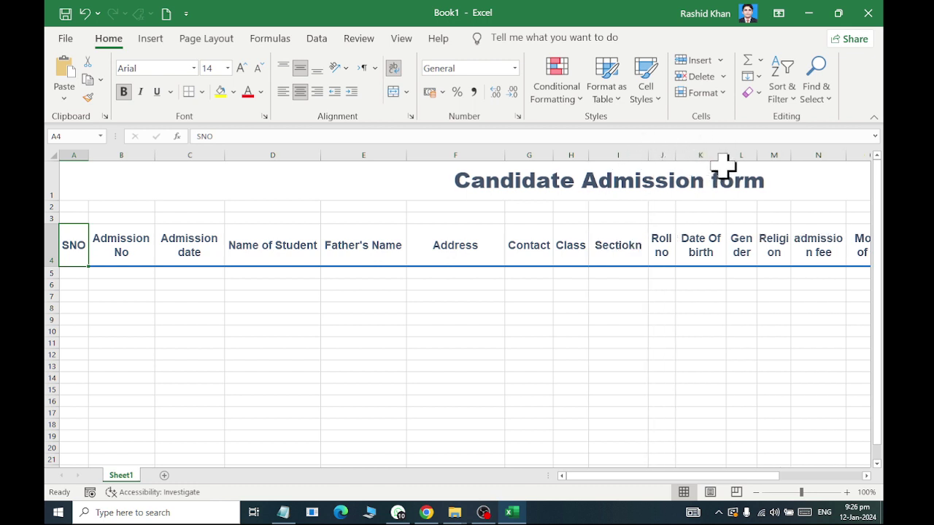
drag(673, 155, 680, 155)
Fit column J to Rollno and widen column K for Date Of birth
click(659, 236)
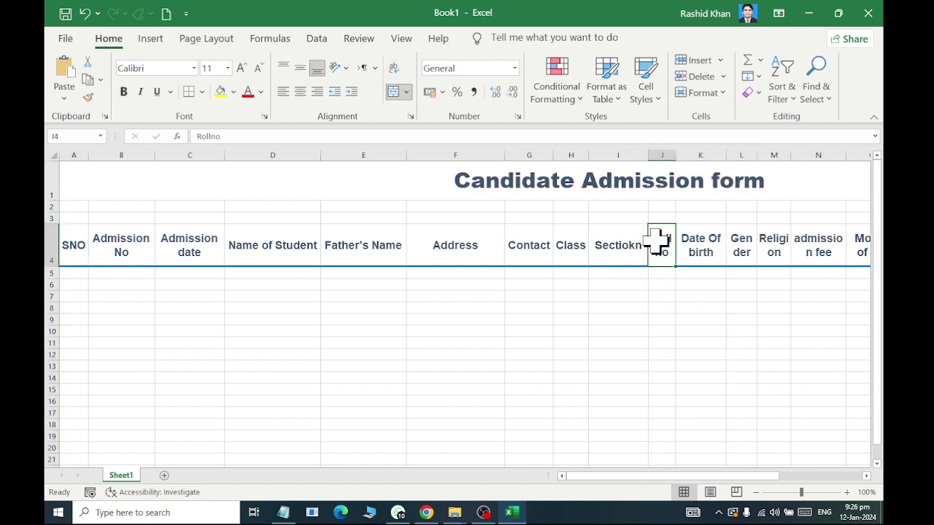
double_click(676, 156)
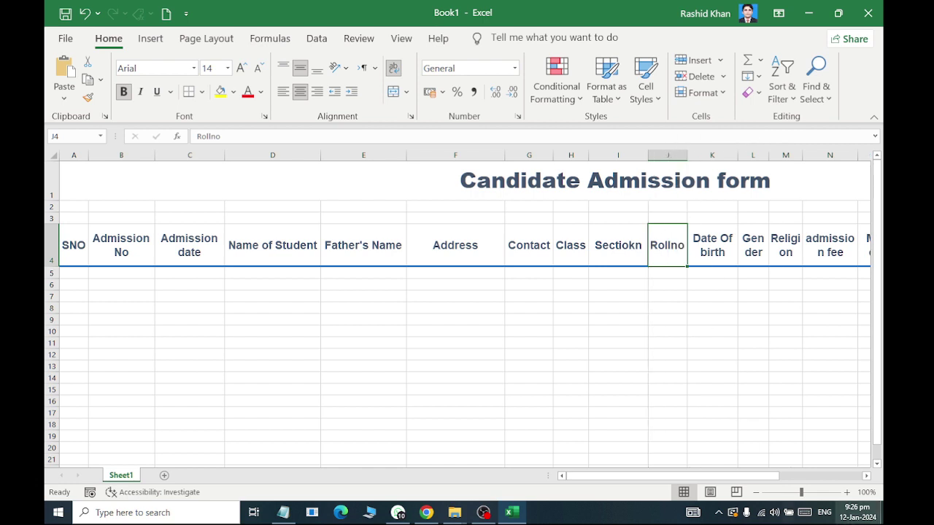
click(866, 476)
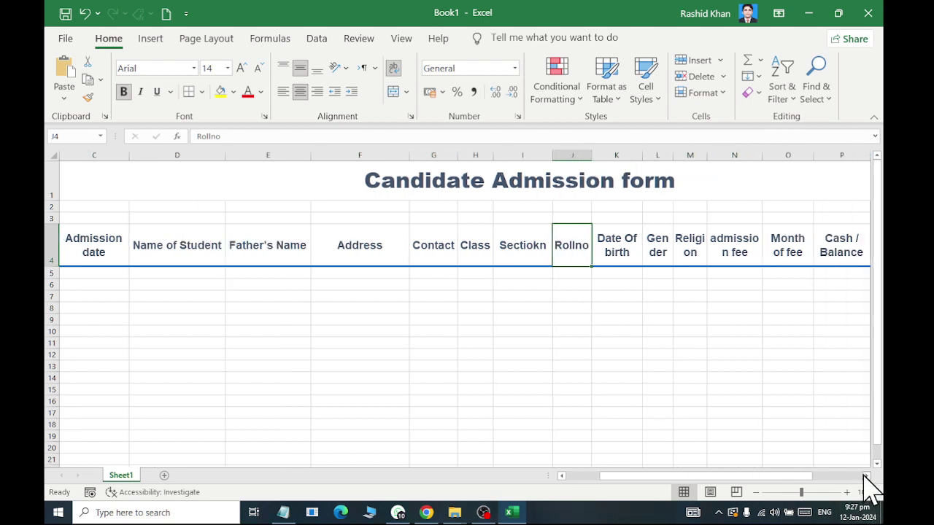
click(866, 476)
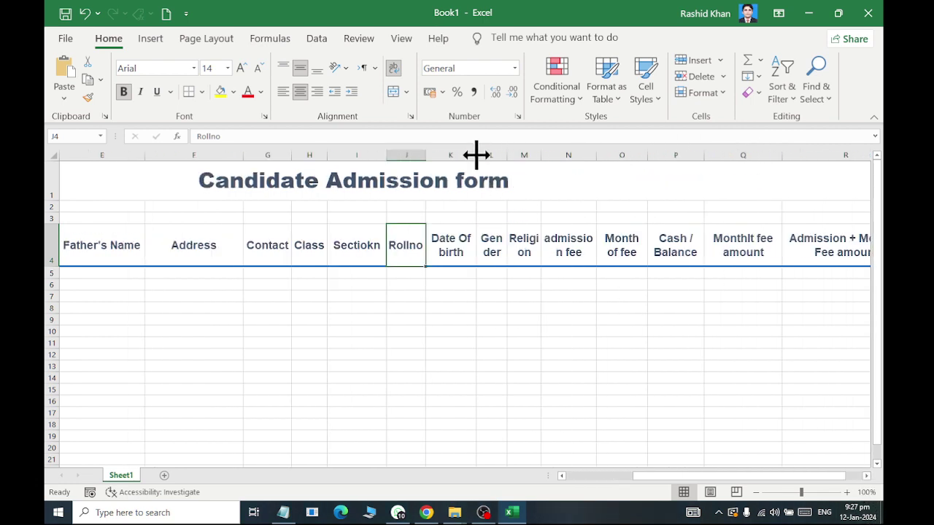
drag(477, 155, 698, 156)
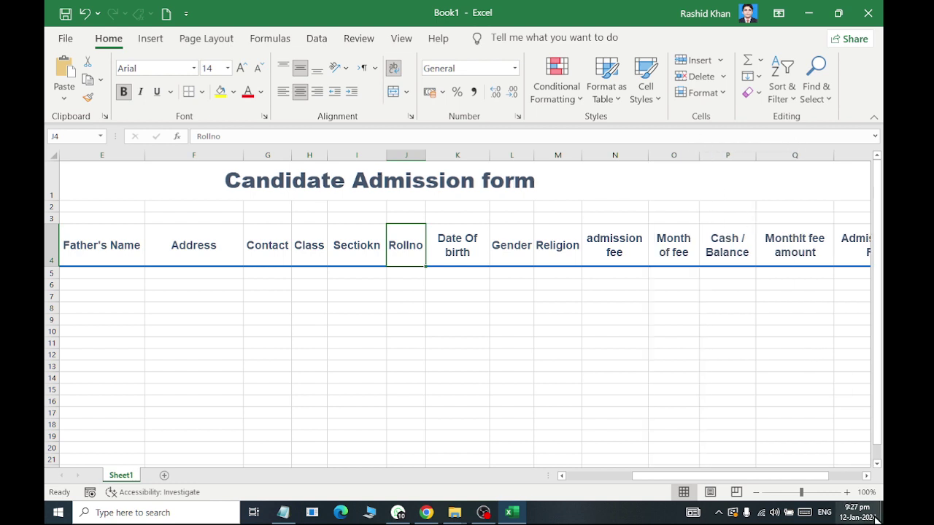
Adjust columns Q and R to their fee headers, then select A4:R4
click(865, 476)
click(865, 476)
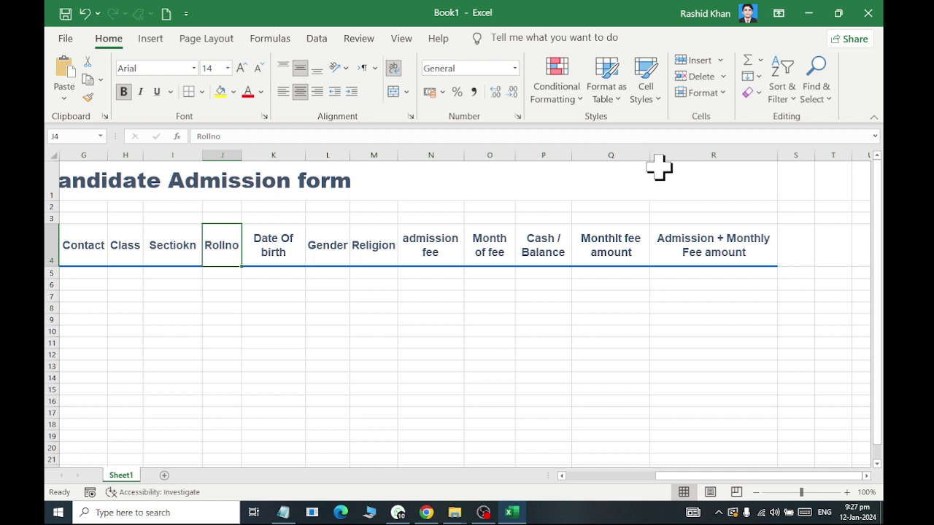
drag(648, 155, 651, 155)
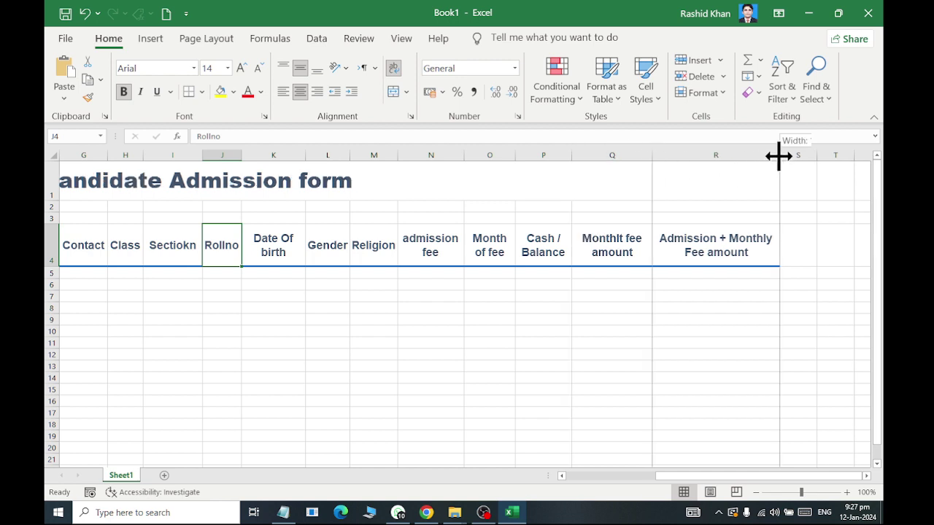
drag(778, 156, 752, 159)
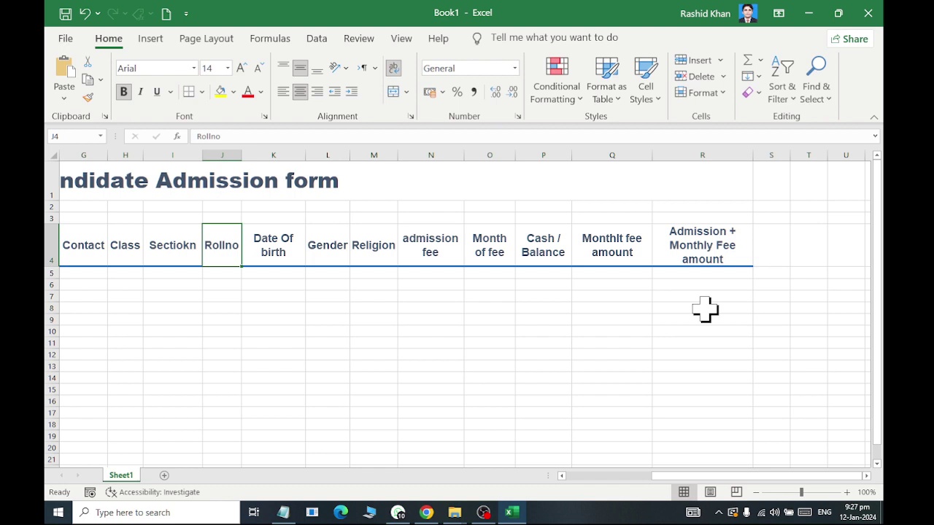
drag(705, 246, 108, 232)
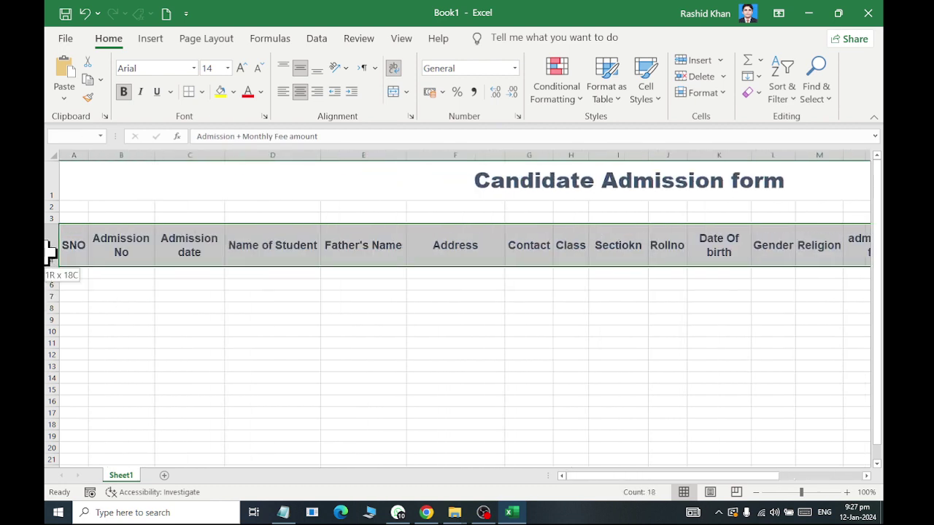
Give the header cells All Borders plus a Thick Outside Border
click(201, 92)
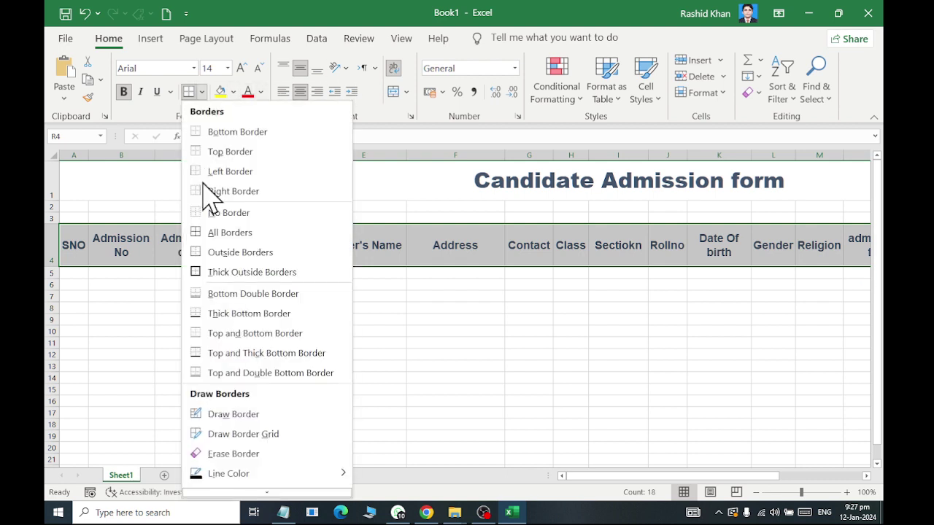
click(219, 231)
click(200, 93)
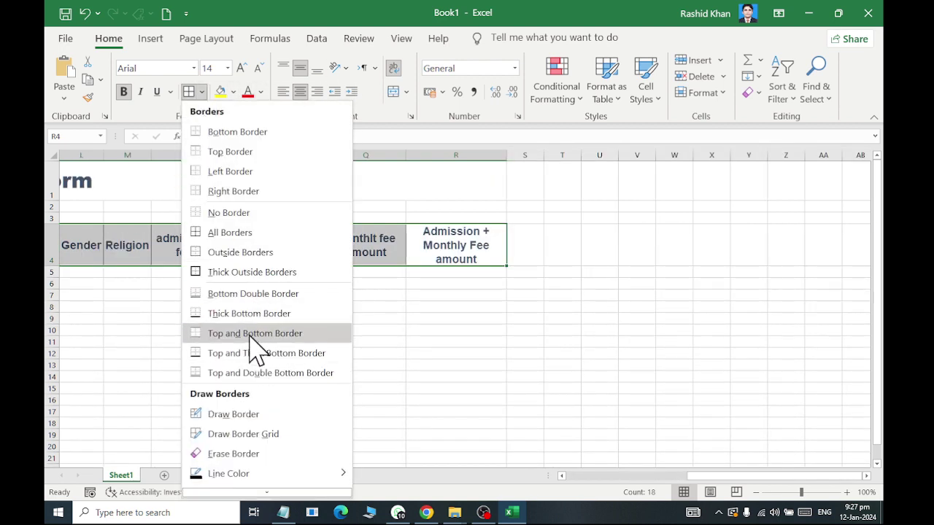
click(248, 272)
Reselect A4:R4 and clear all its borders
drag(444, 250, 50, 246)
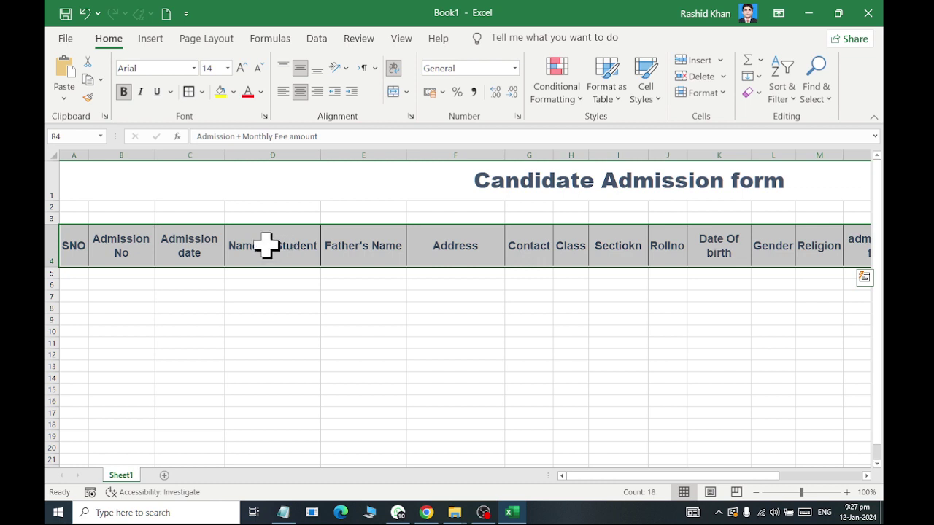
mouse_move(69, 246)
mouse_down()
mouse_move(875, 246)
mouse_move(766, 237)
mouse_up()
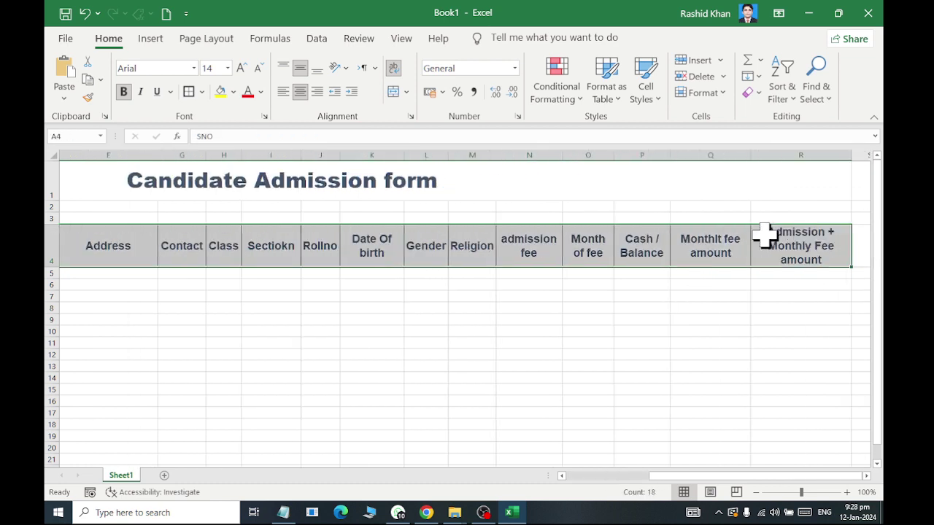
click(202, 94)
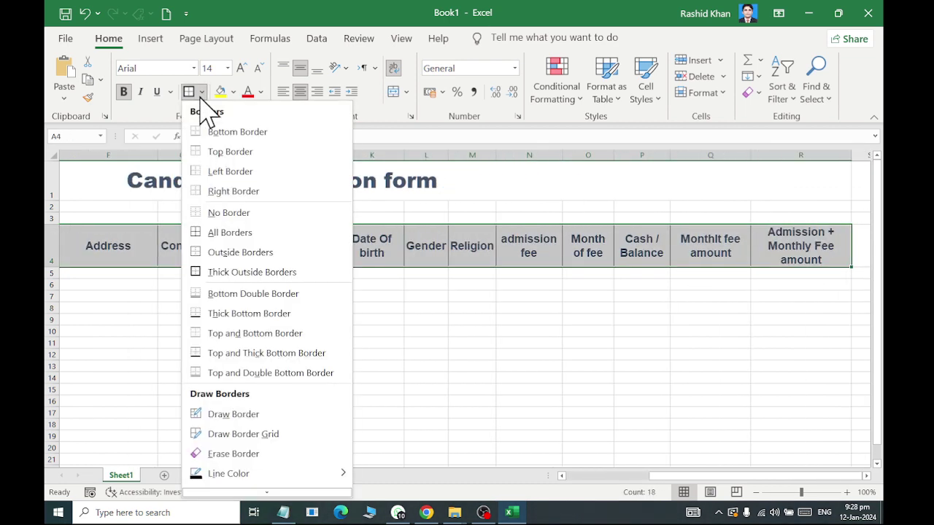
click(221, 213)
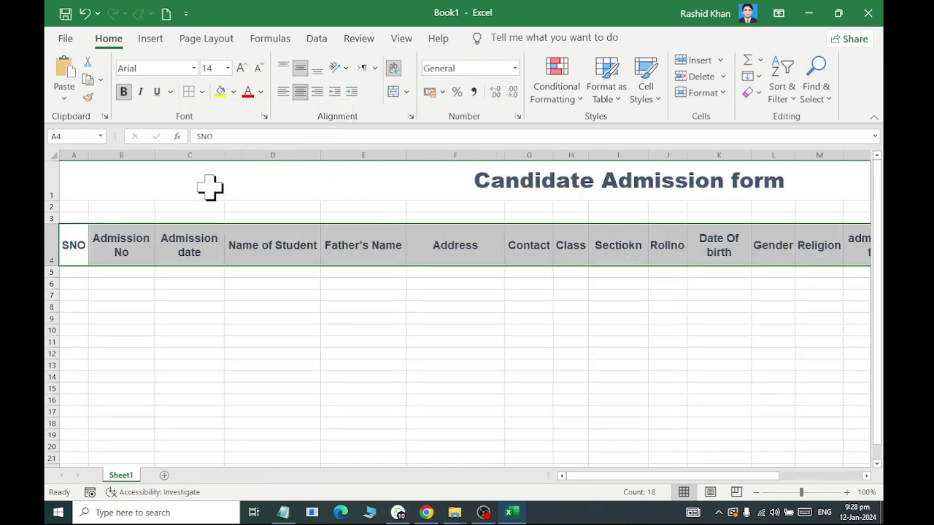
Reapply All Borders and Thick Outside Borders to header row A4:R4
click(201, 91)
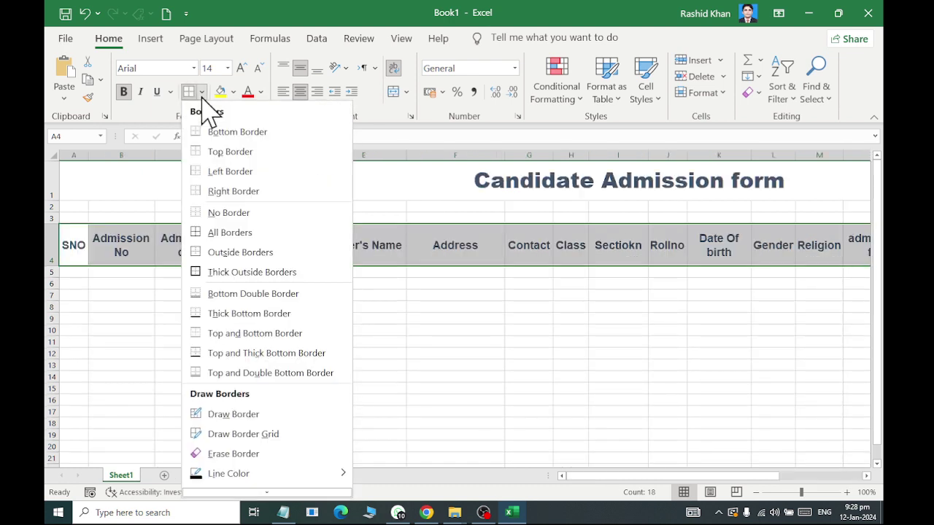
click(205, 232)
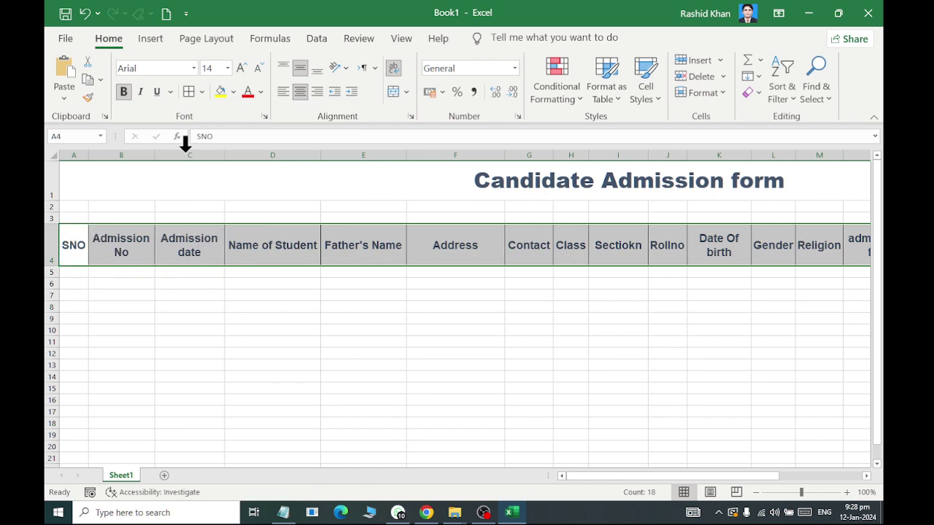
click(201, 91)
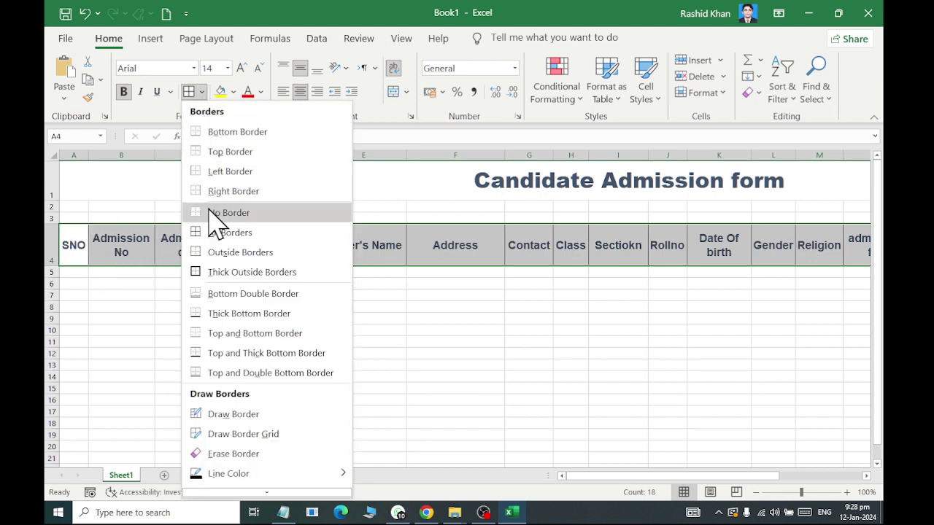
click(221, 270)
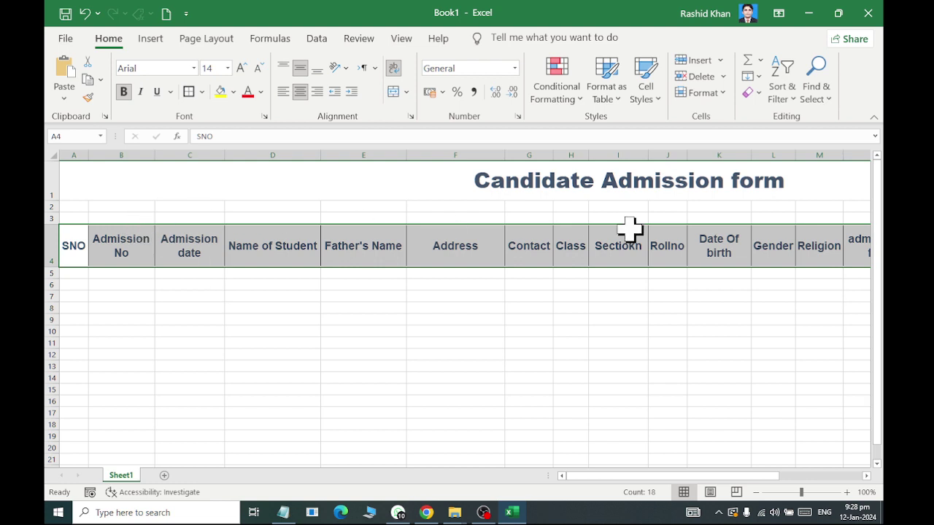
Give rows 5–20 All Borders and a Thick Outside Border
mouse_move(72, 271)
mouse_down()
mouse_move(697, 460)
mouse_move(695, 427)
mouse_move(698, 450)
mouse_up()
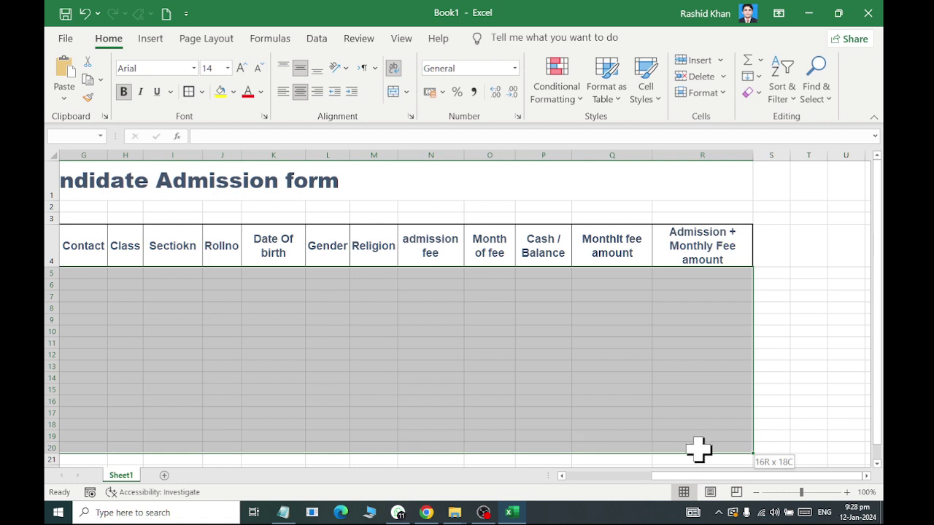
click(202, 93)
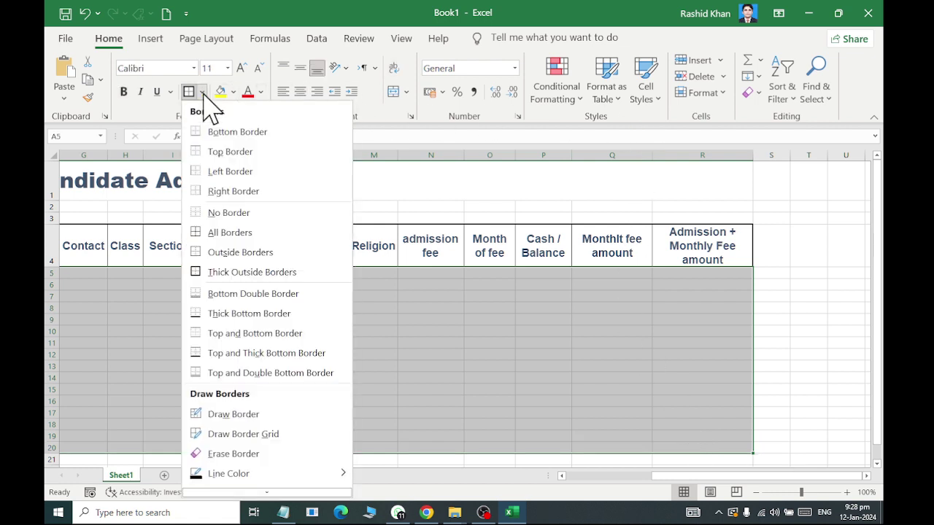
click(216, 232)
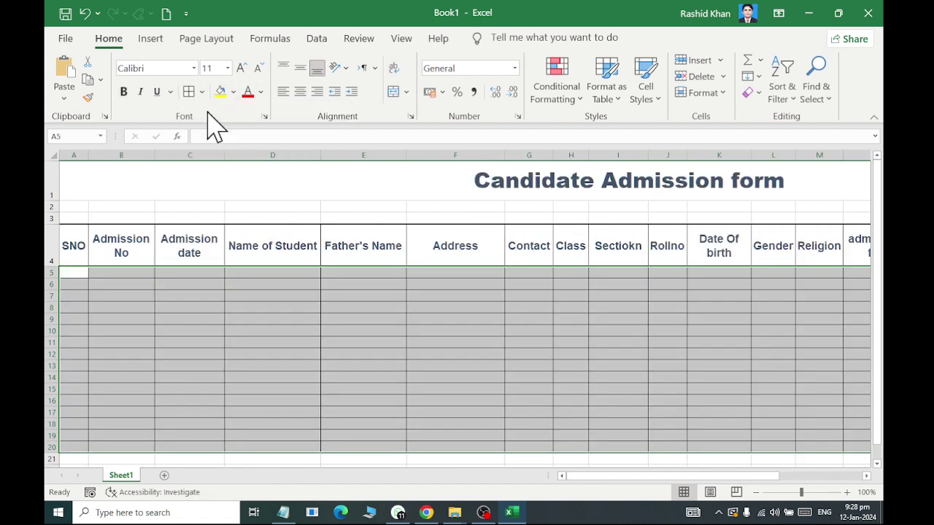
click(202, 92)
click(224, 271)
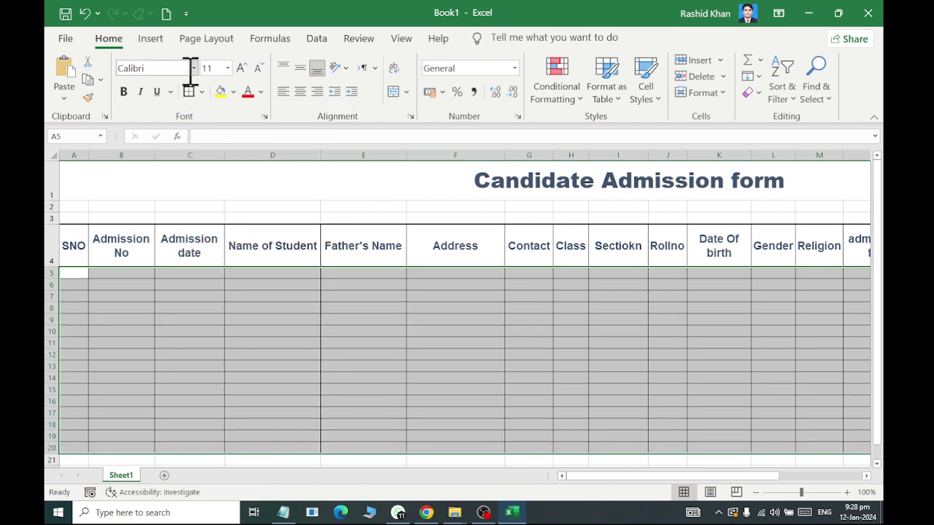
Set the body rows' font to Arial and raise the size to 13
click(193, 68)
scroll(195, 218, down, 3)
scroll(191, 321, down, 1)
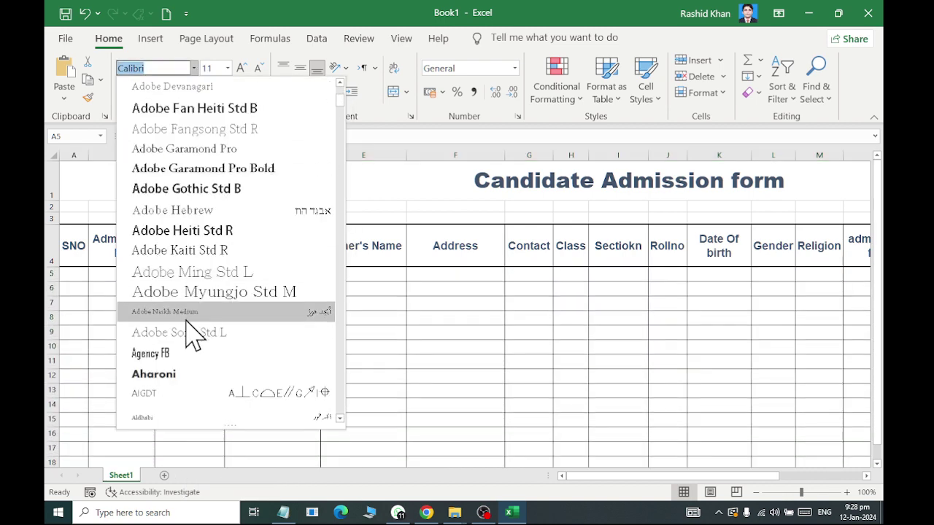
scroll(191, 335, up, 1)
scroll(191, 336, up, 2)
scroll(192, 336, down, 7)
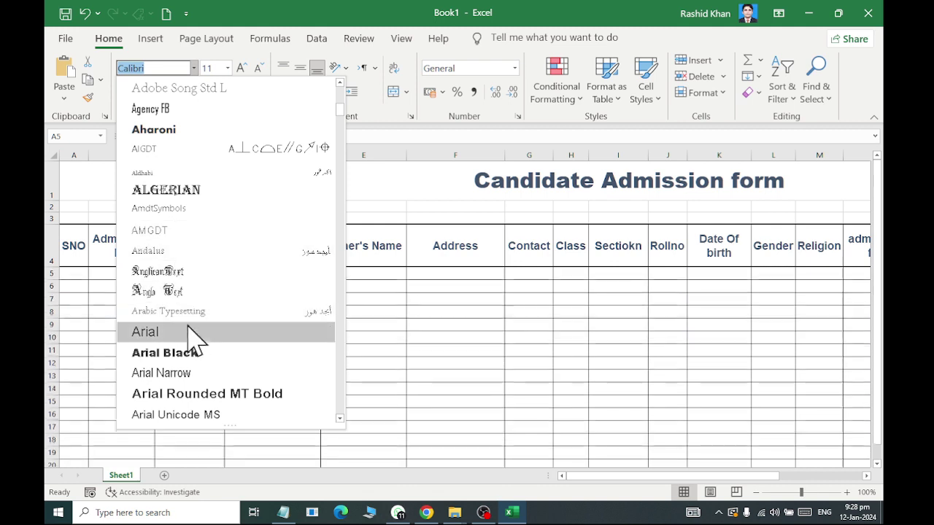
click(188, 329)
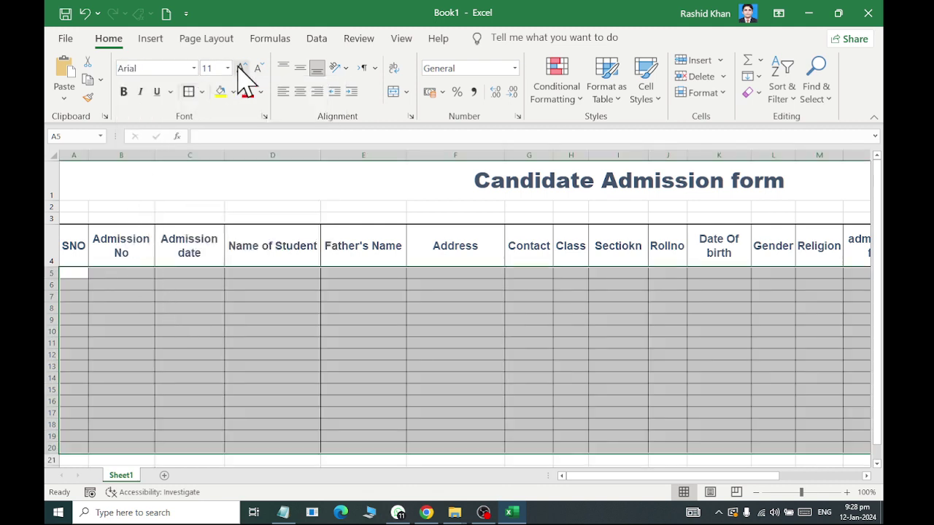
click(241, 68)
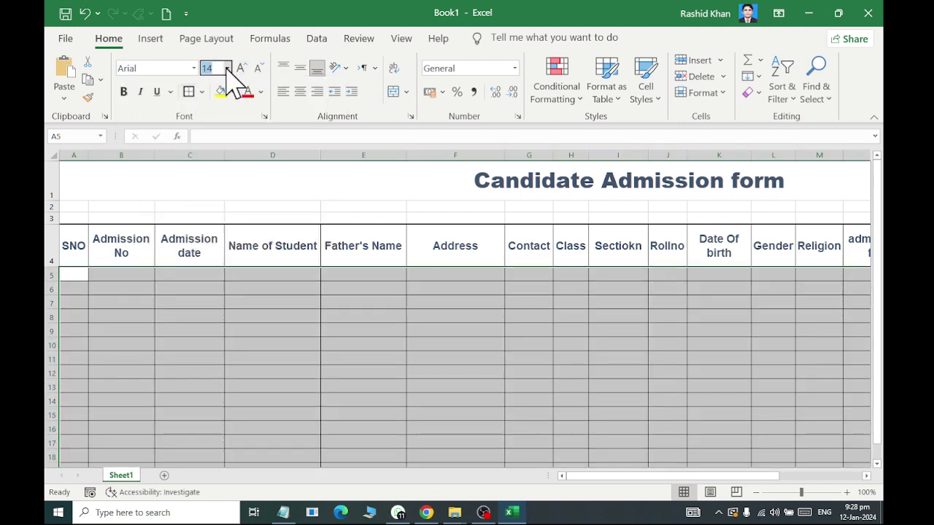
text(13)
click(240, 67)
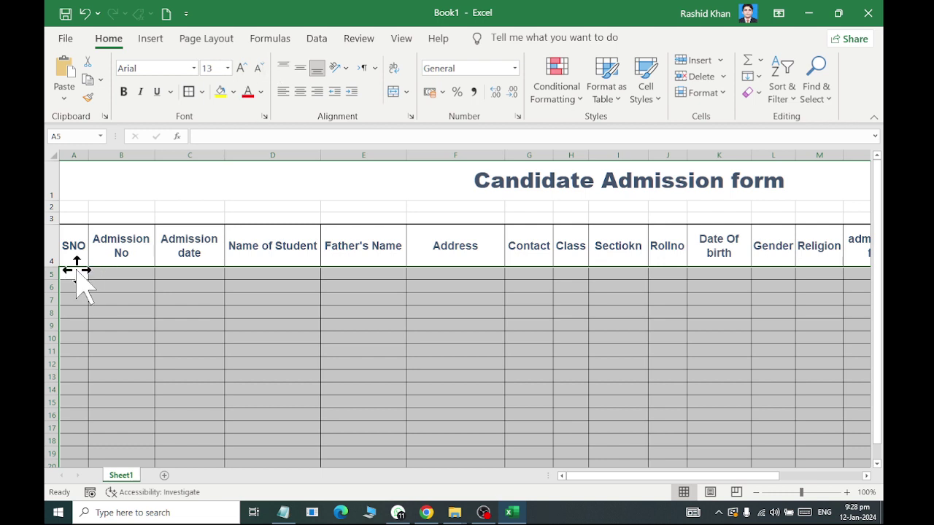
Save the workbook as 'Candidate Admission Info' in Documents > ExcelFiles
key(ctrl+s)
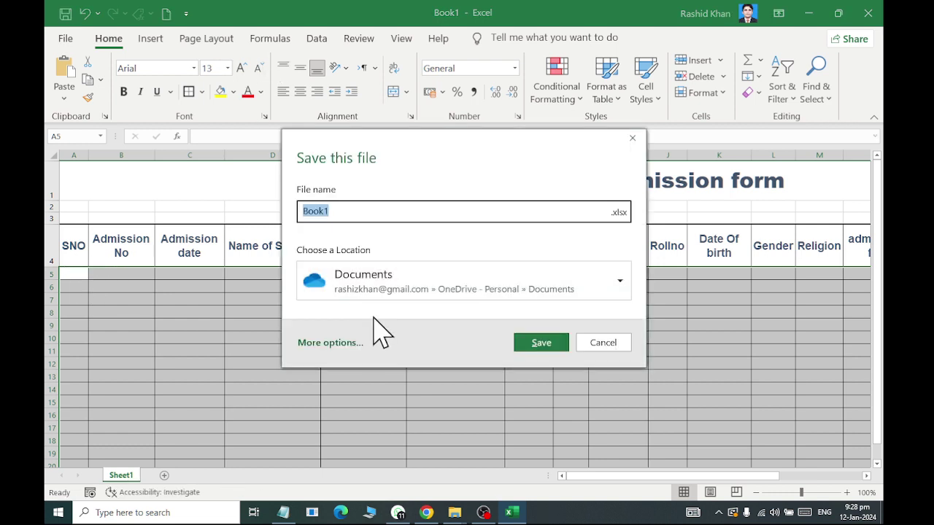
click(337, 342)
click(252, 266)
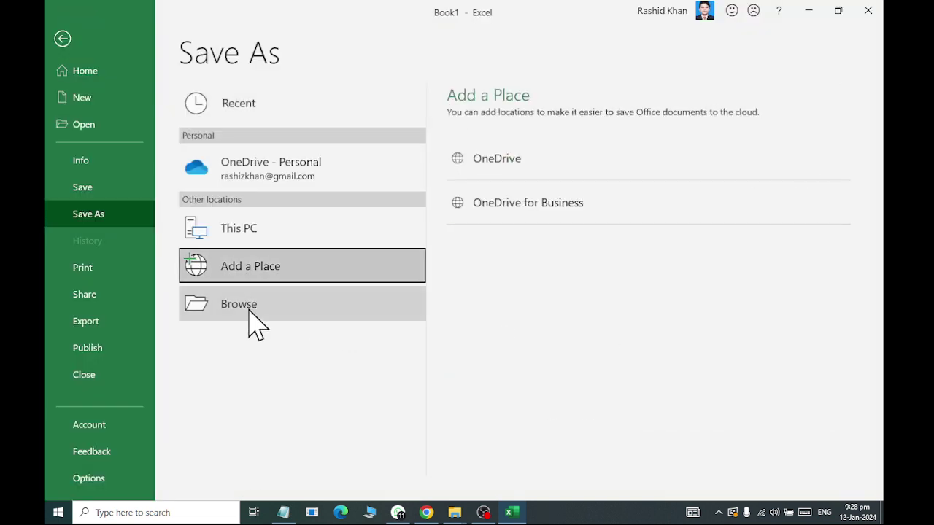
click(243, 306)
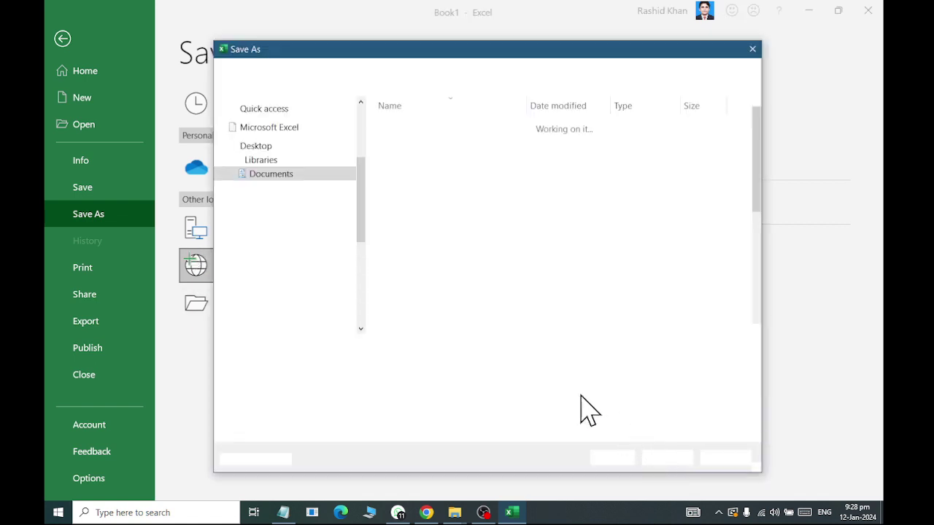
click(266, 188)
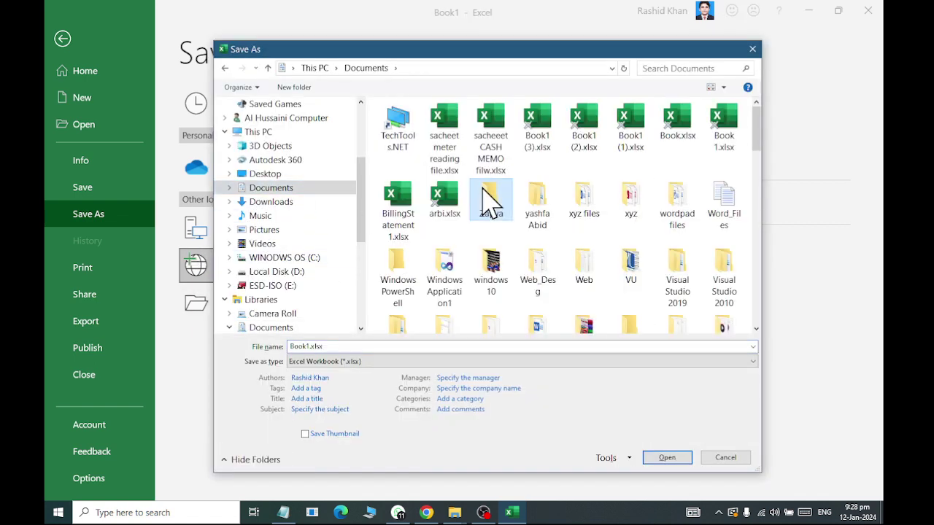
double_click(485, 200)
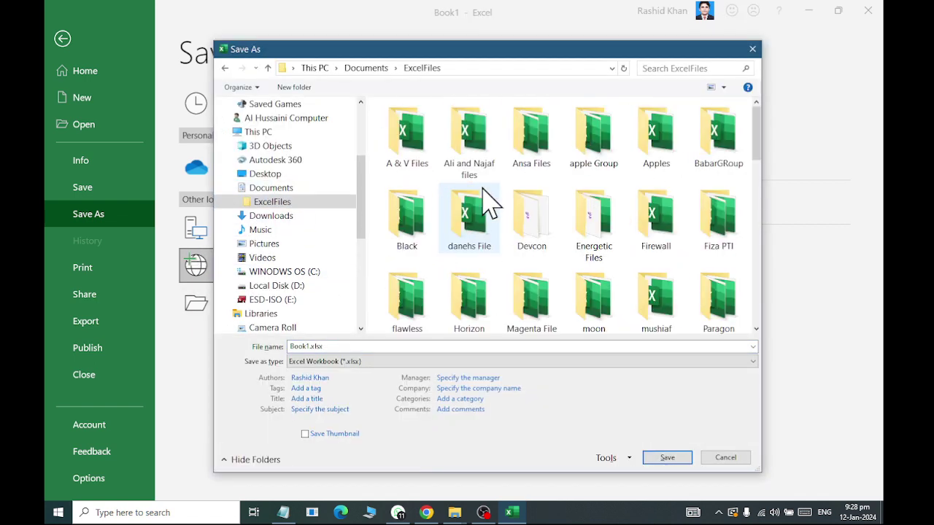
double_click(444, 346)
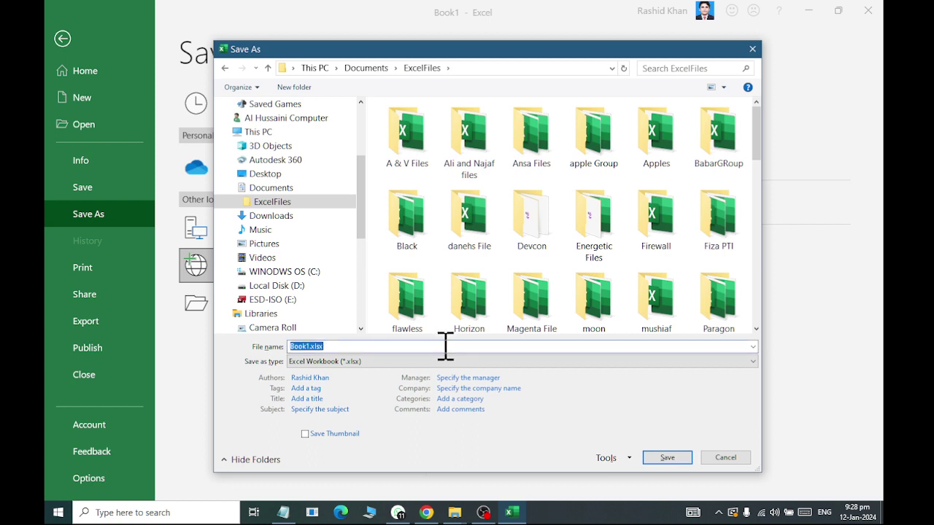
text(Candidate )
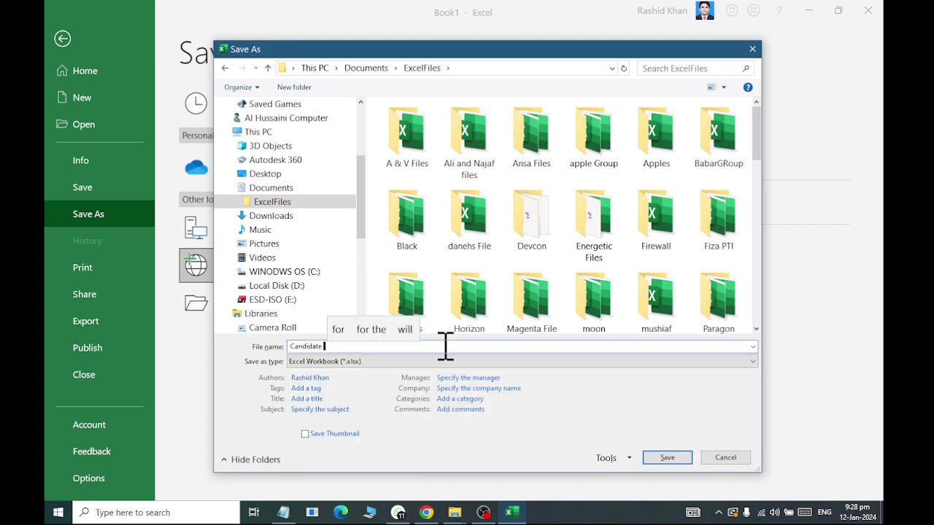
text(Admission )
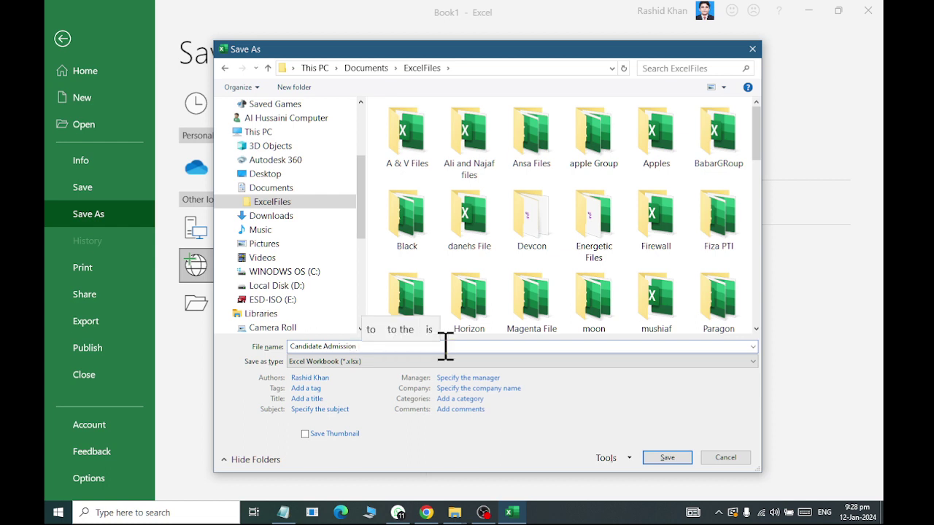
text(IN)
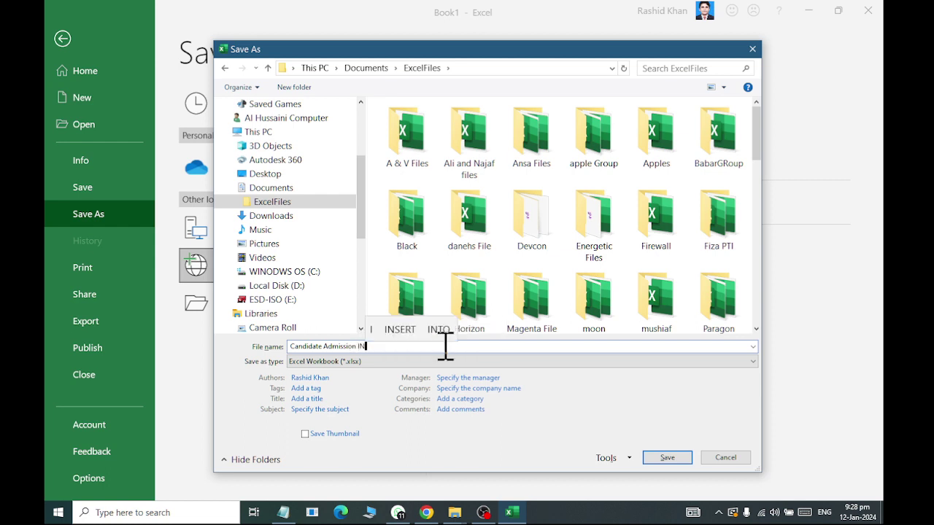
text(Ffo)
key(Return)
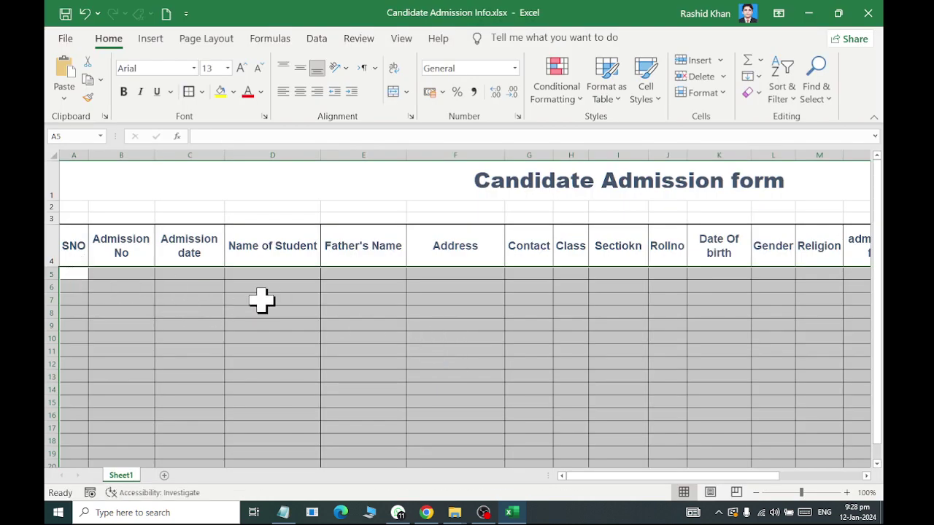
Enter serial numbers 1, 2 and 3 in cells A5:A7
click(67, 272)
text(1)
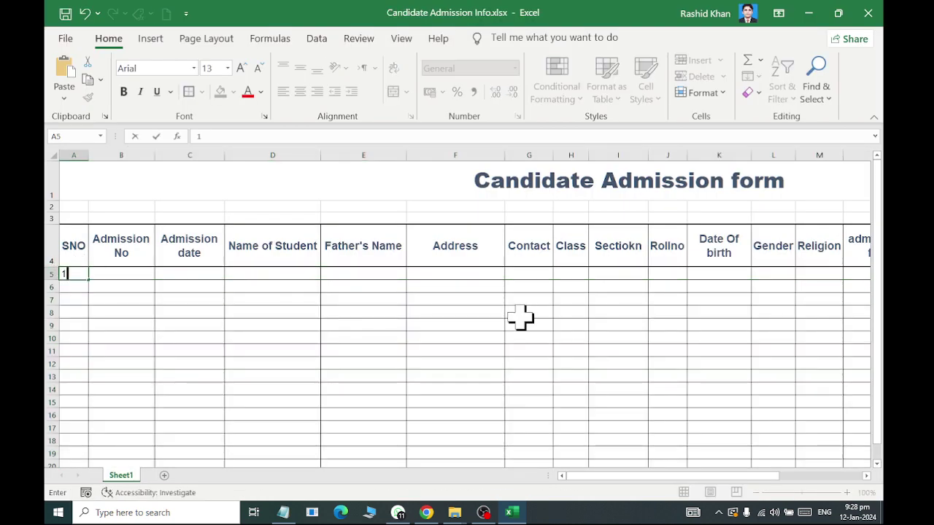
key(Return)
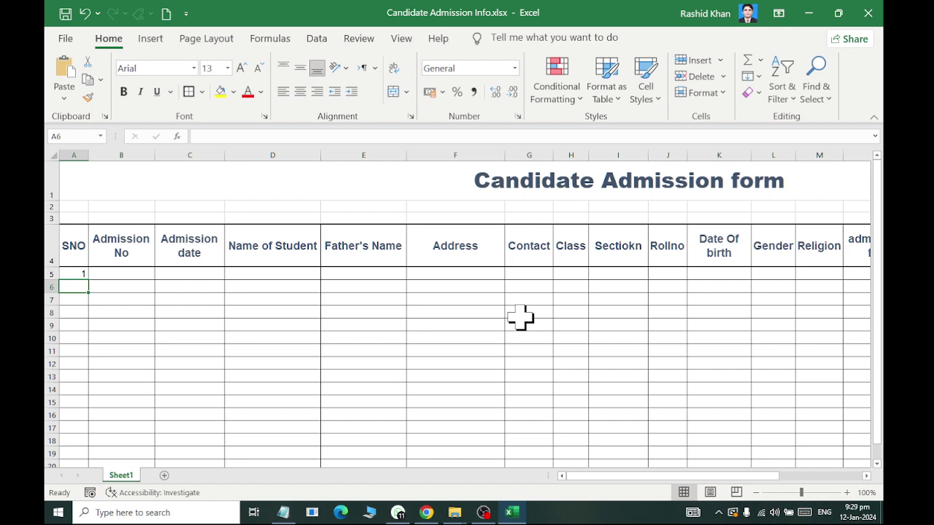
text(2)
key(Return)
text(3)
key(Return)
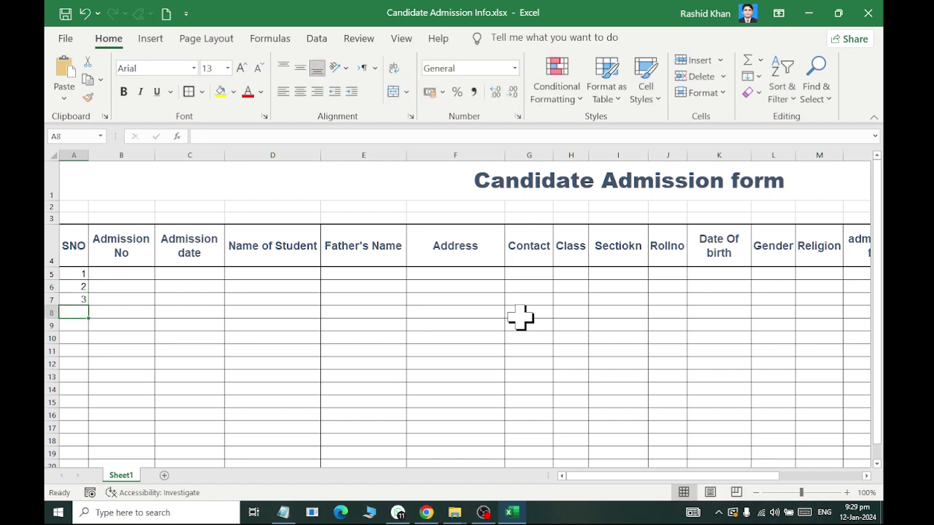
Fill the 1-2-3 pattern down column A to reach 16 at A20
drag(71, 276, 70, 299)
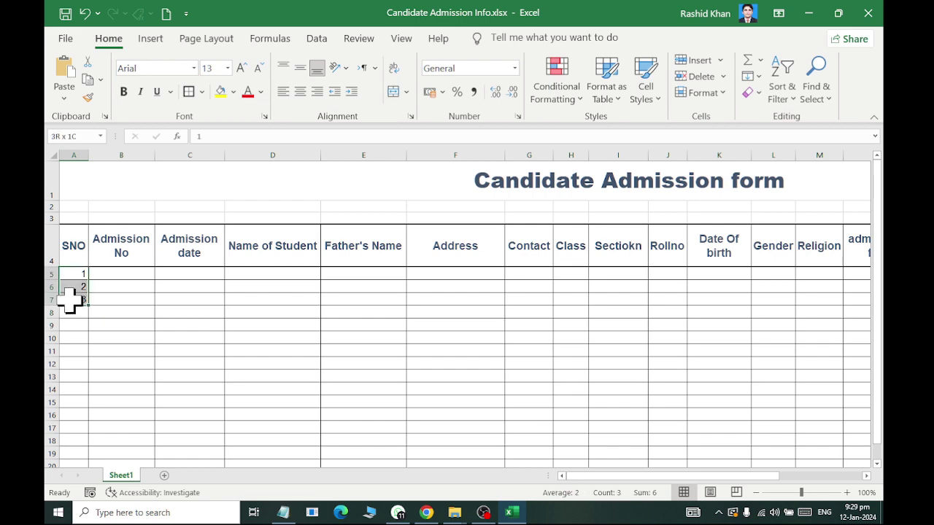
scroll(67, 272, up, 1)
scroll(65, 267, up, 5)
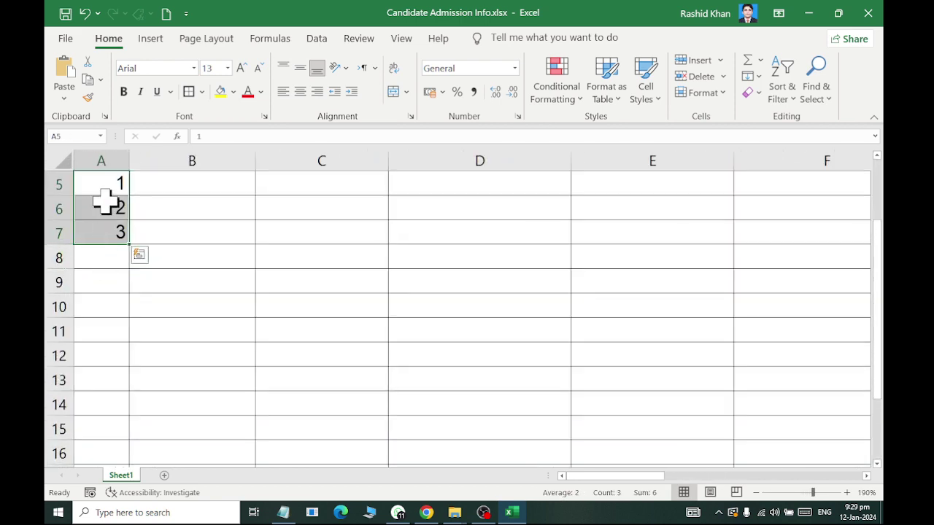
click(179, 211)
scroll(186, 277, up, 2)
scroll(202, 339, down, 1)
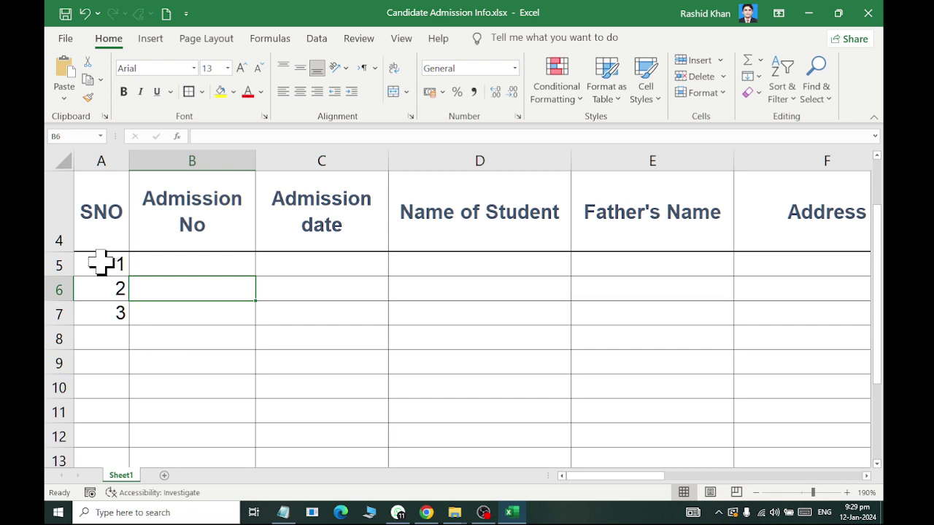
drag(101, 264, 99, 310)
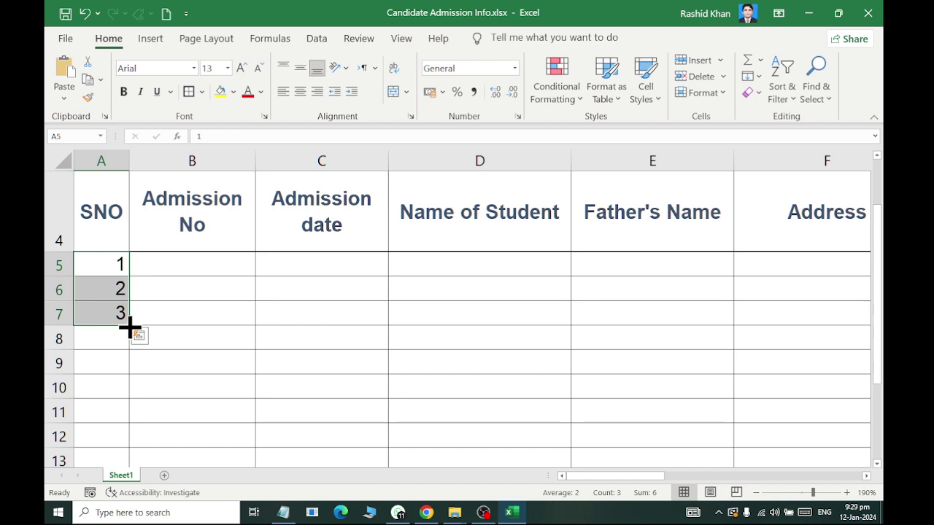
drag(129, 328, 148, 516)
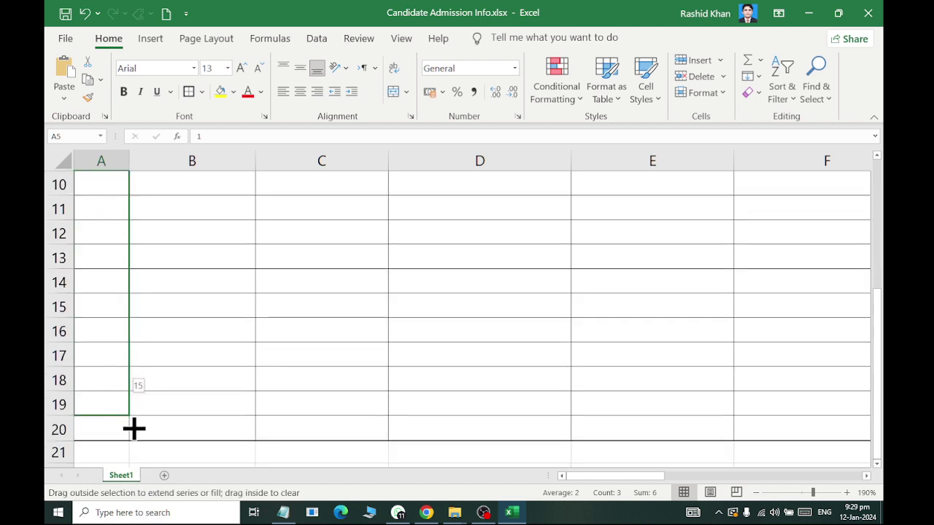
drag(148, 516, 131, 436)
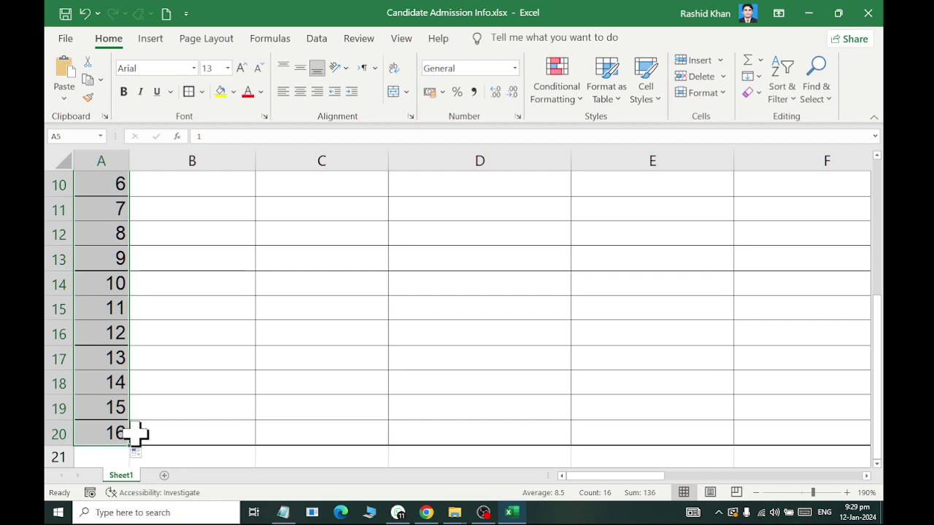
Centre the serial numbers and enter admission numbers 1001, 1002, 1003 in B5:B7
click(300, 91)
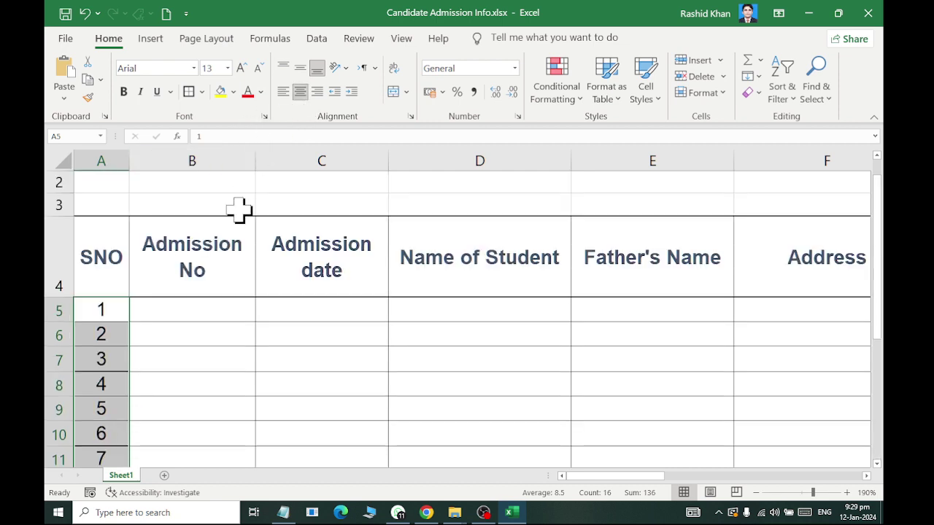
click(200, 312)
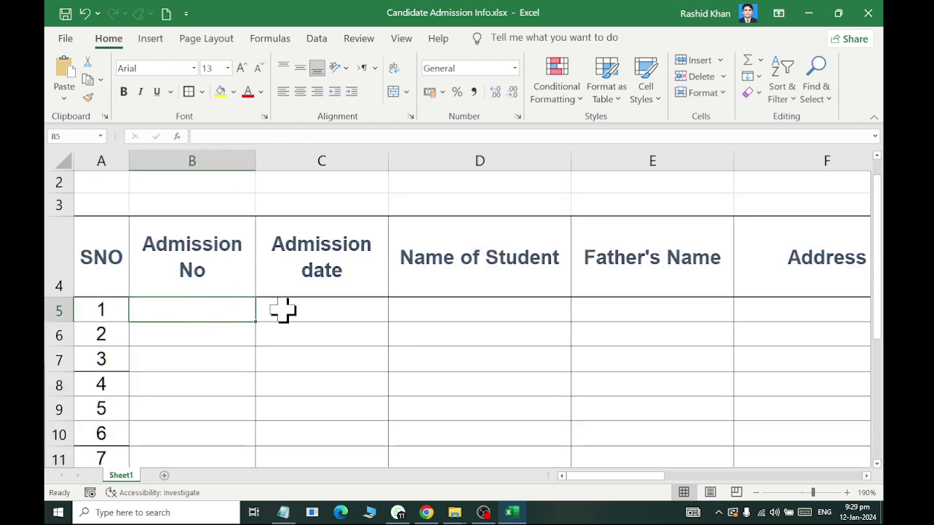
text(1001)
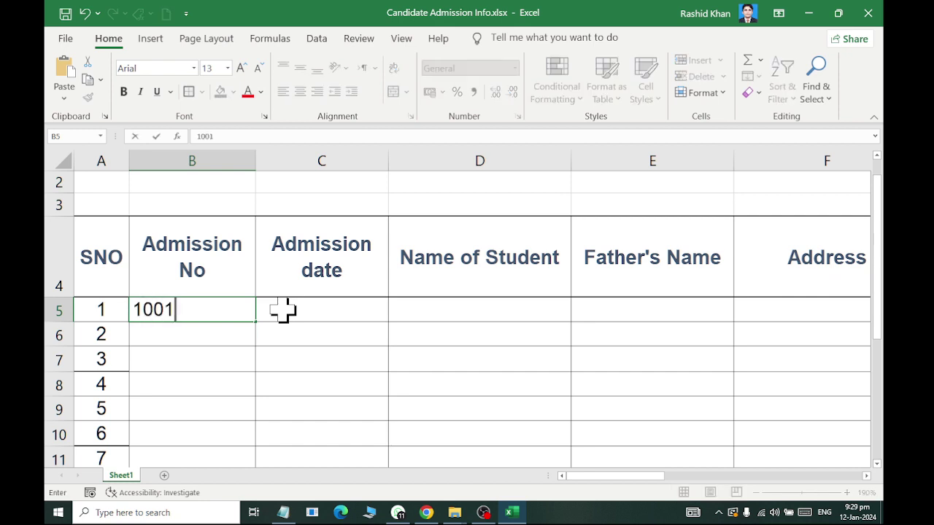
key(Return)
text(100)
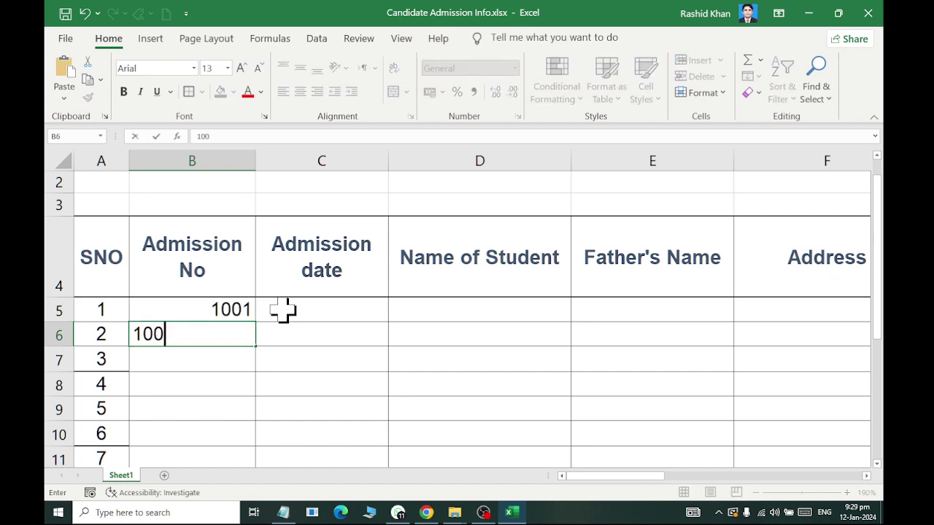
text(2)
key(Return)
text(1003)
key(Return)
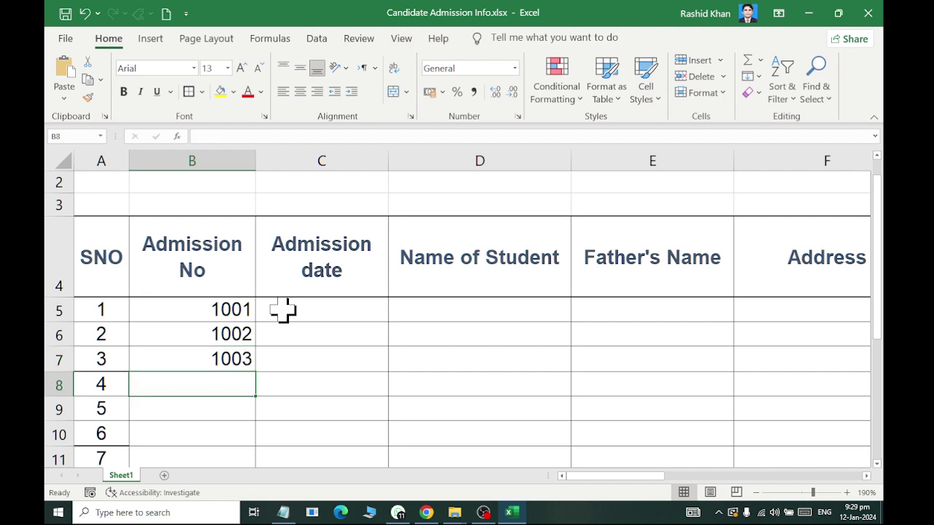
Fill Admission No down to 1016, narrow column B and centre the numbers
mouse_move(241, 310)
mouse_down()
mouse_move(225, 354)
mouse_move(237, 519)
mouse_move(238, 444)
mouse_up()
scroll(226, 292, up, 3)
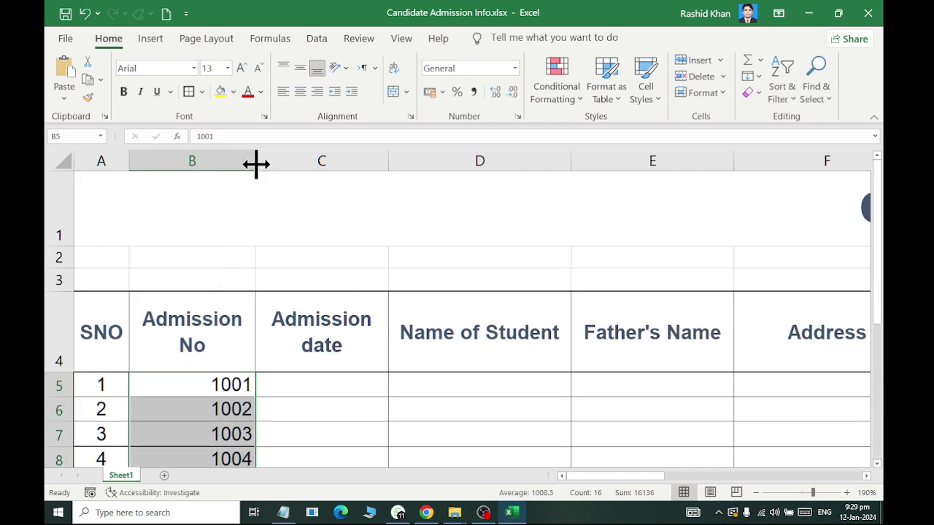
mouse_move(255, 160)
mouse_down()
mouse_move(235, 160)
mouse_move(246, 167)
mouse_up()
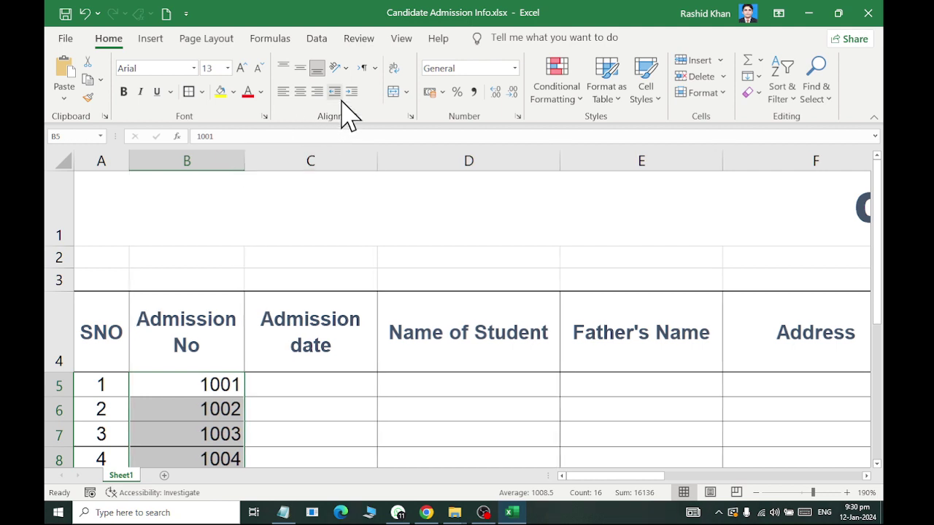
click(306, 102)
Enter the admission date 01-01-2024 in cell C5
click(286, 385)
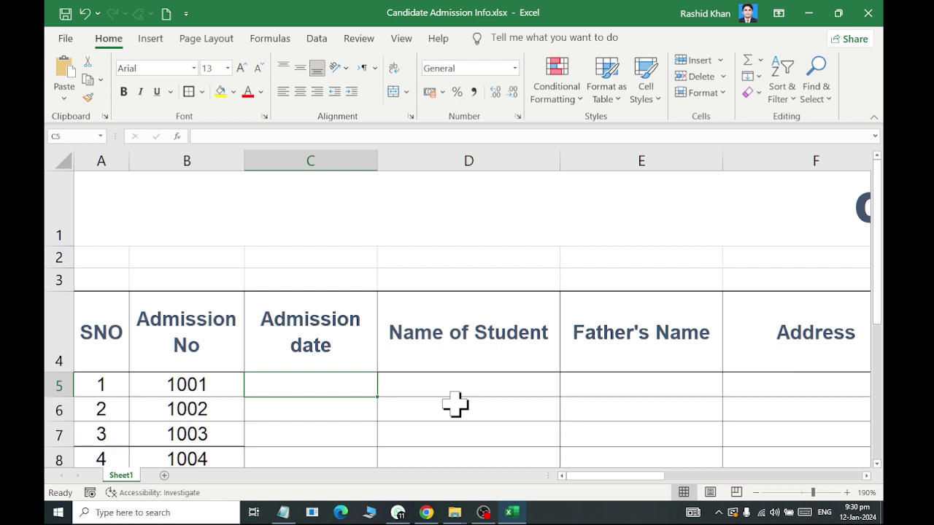
text(1/1/2024)
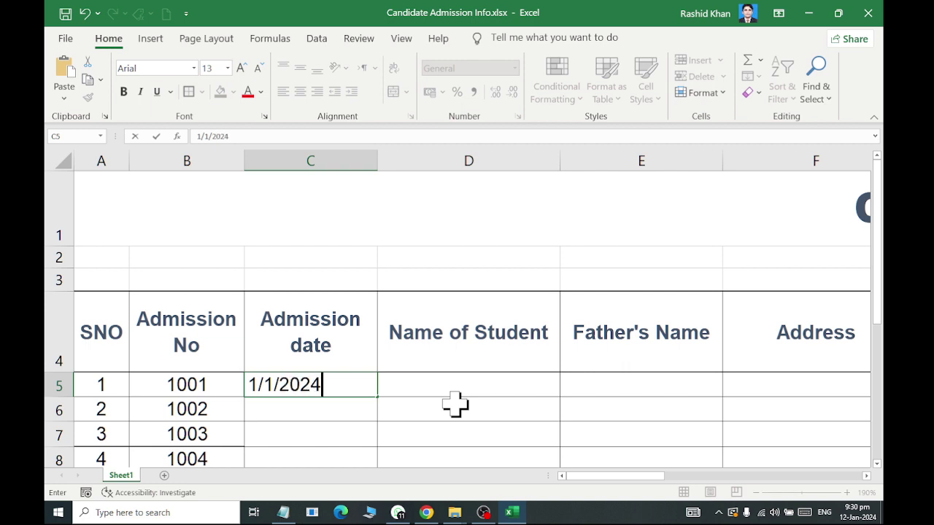
key(Tab)
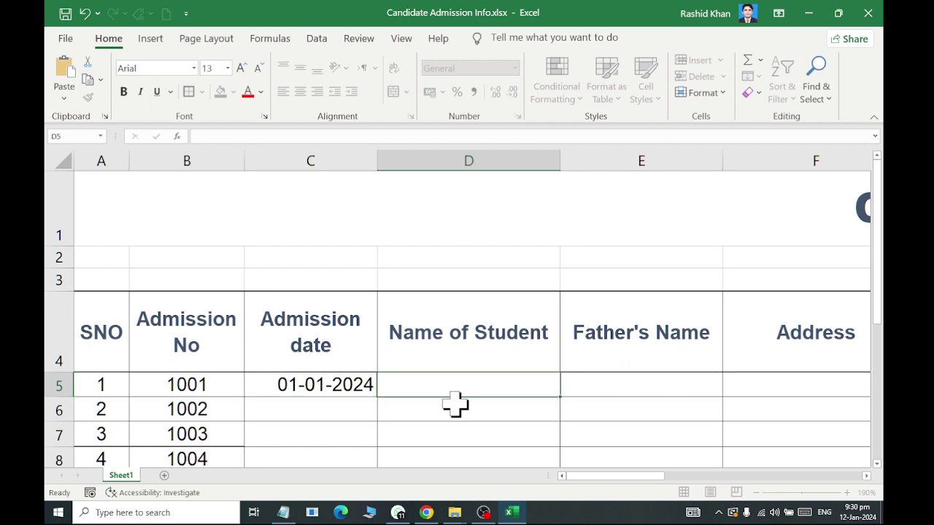
click(360, 385)
Select the admission dates in C5:C21 and try the short date and 14 March 2012 styles
mouse_move(360, 385)
mouse_down()
mouse_move(325, 453)
mouse_move(323, 434)
mouse_up()
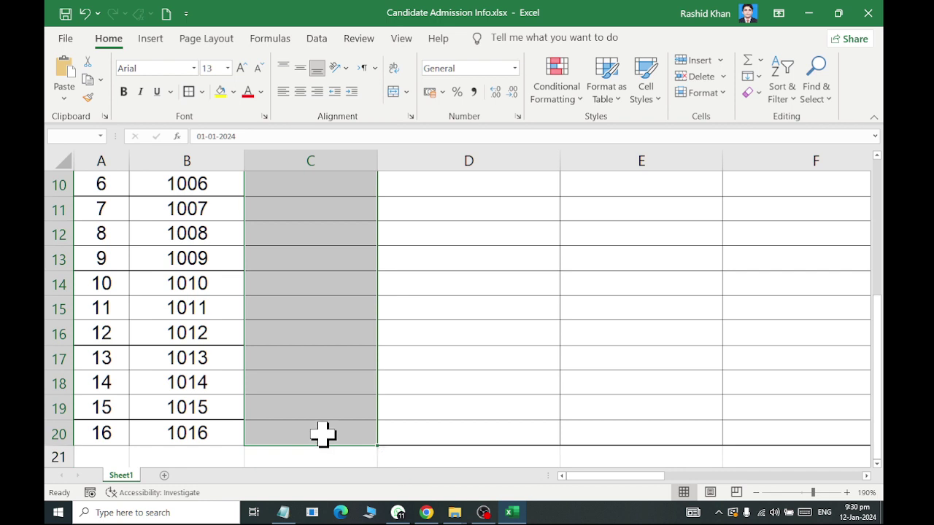
scroll(321, 408, up, 3)
click(514, 68)
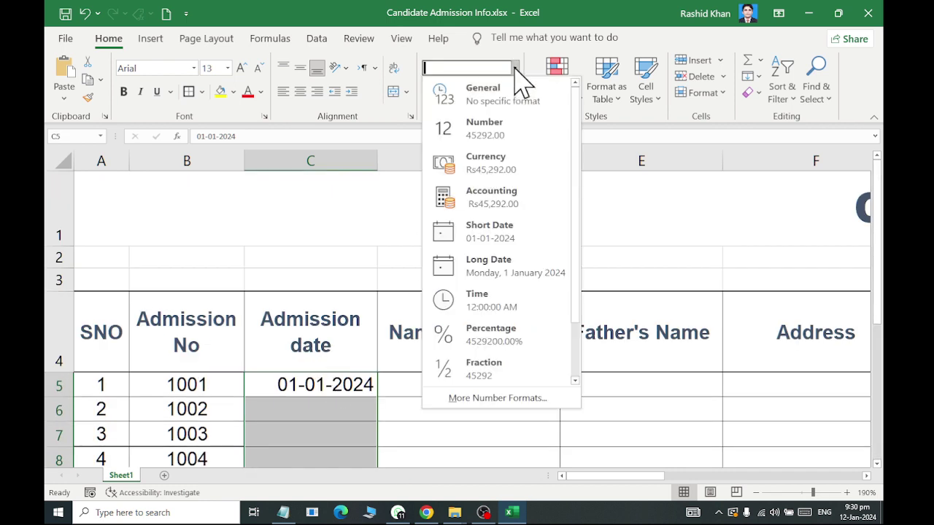
click(500, 234)
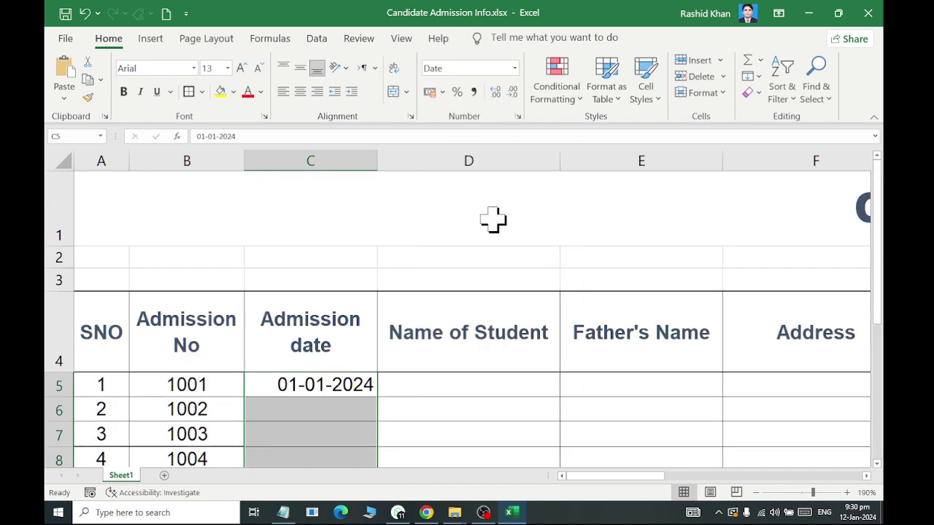
click(517, 118)
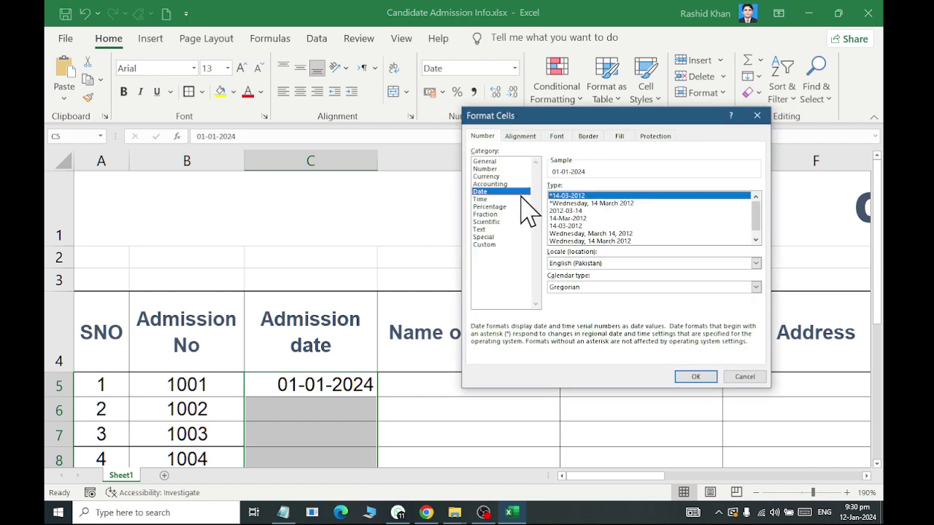
click(755, 239)
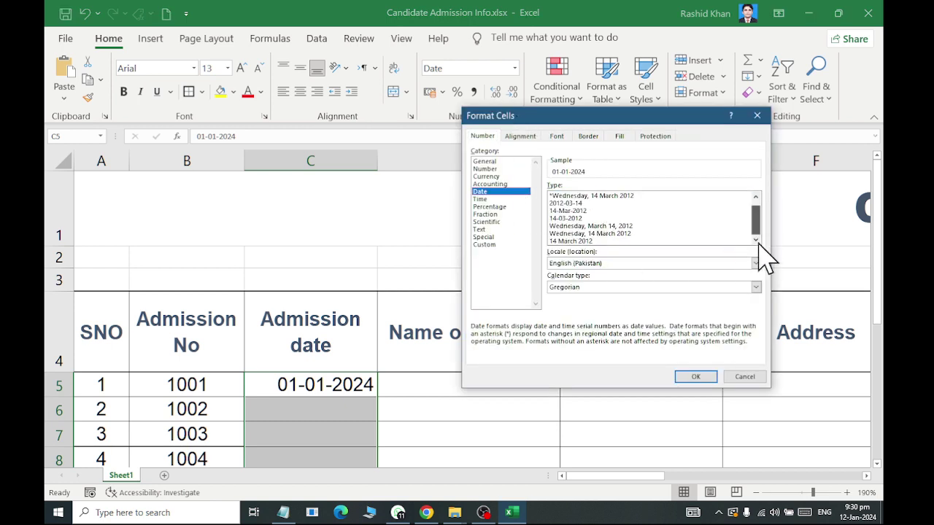
click(593, 242)
click(690, 377)
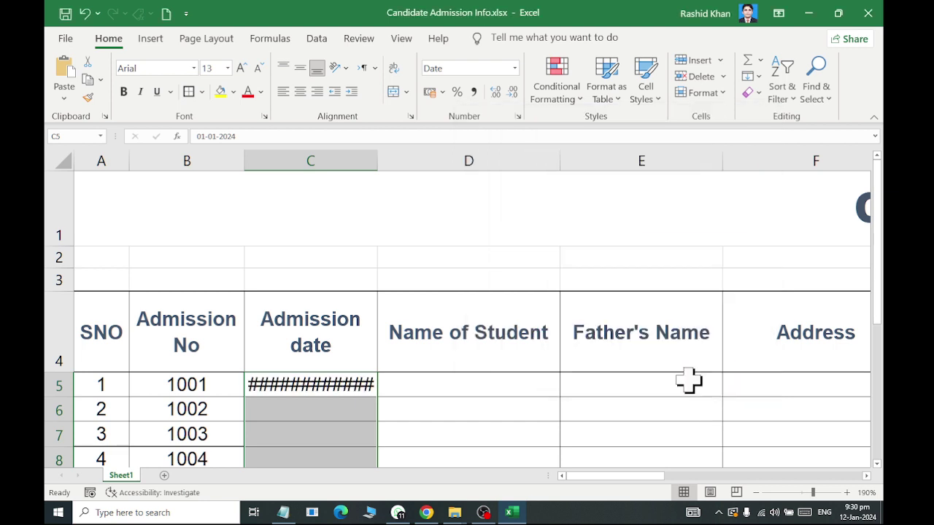
Switch the dates to the 14-03-2012 day-month-year format and centre C5's date
click(518, 116)
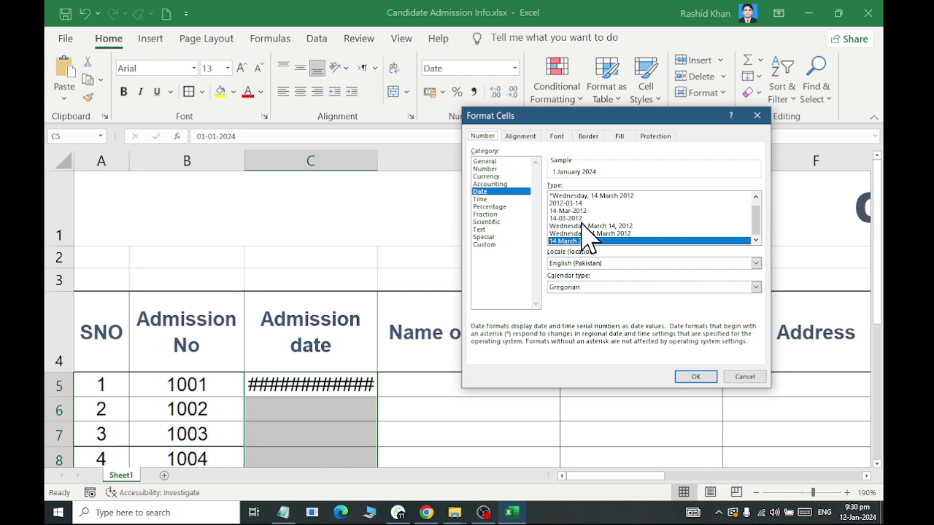
click(581, 218)
click(700, 378)
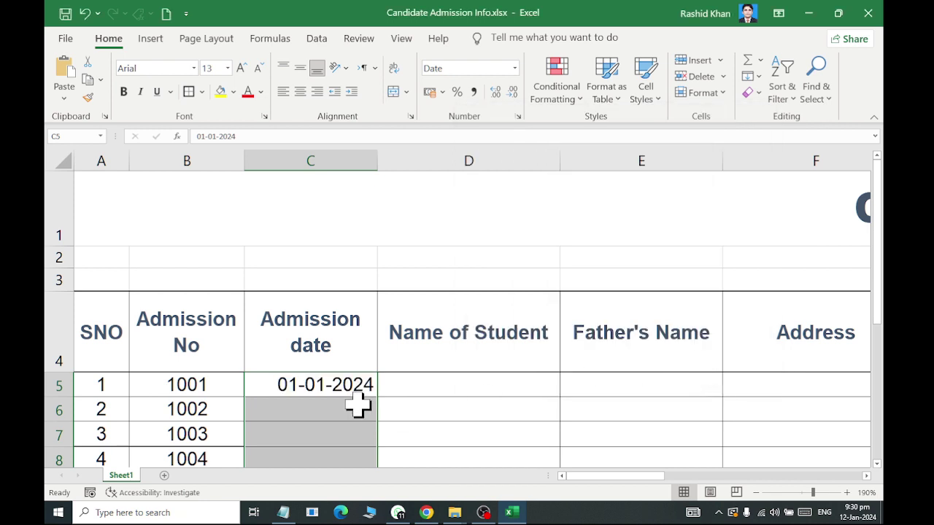
click(300, 91)
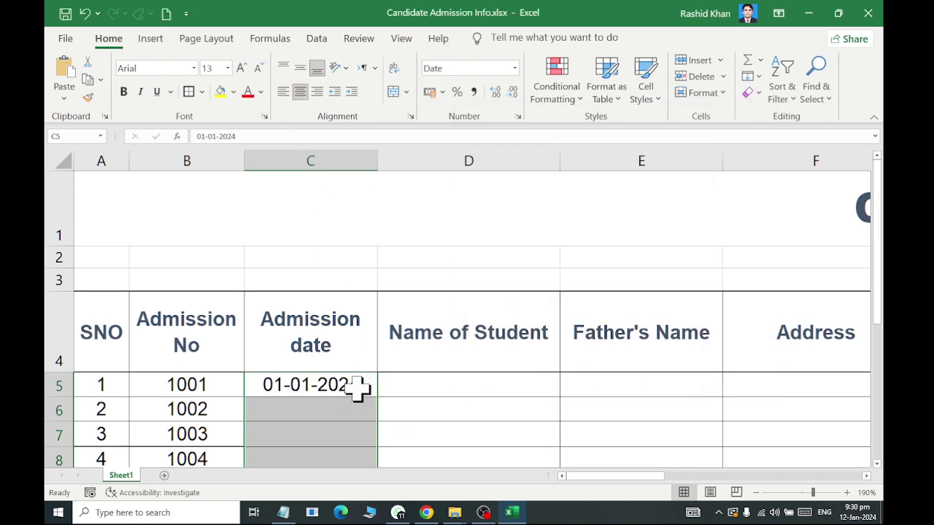
click(410, 383)
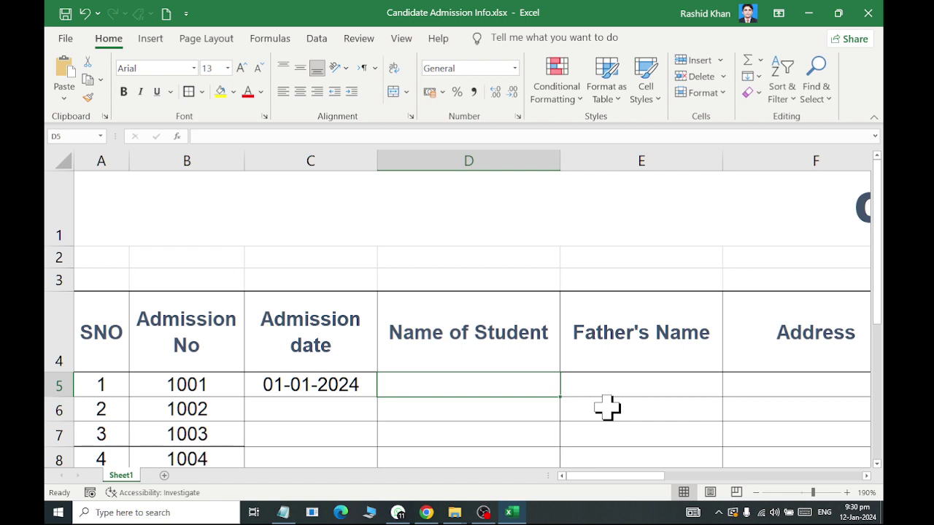
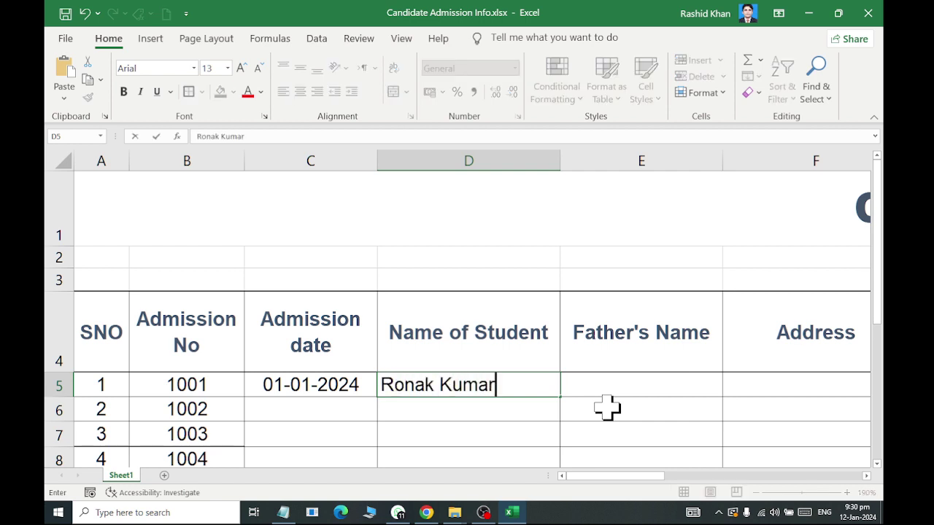
Enter the first student's name, father's name, address and contact number in D5:G5
key(Tab)
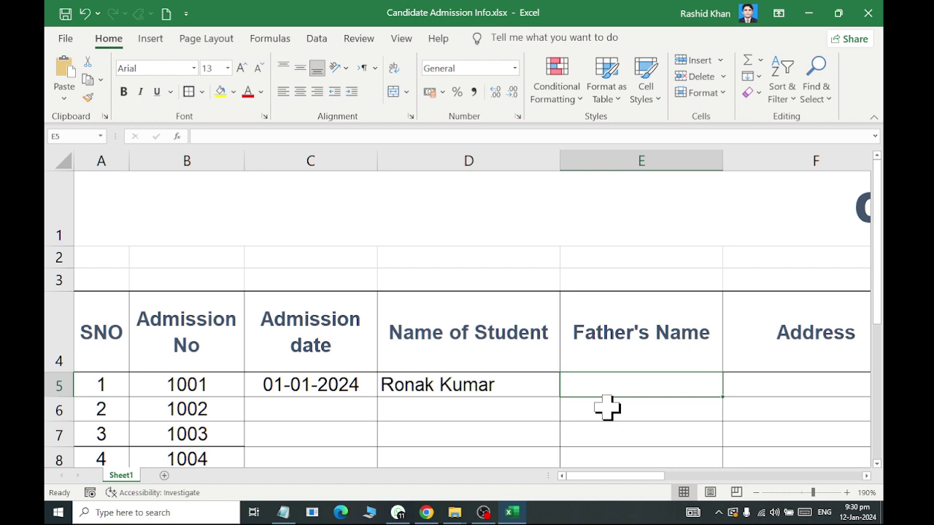
text(hans)
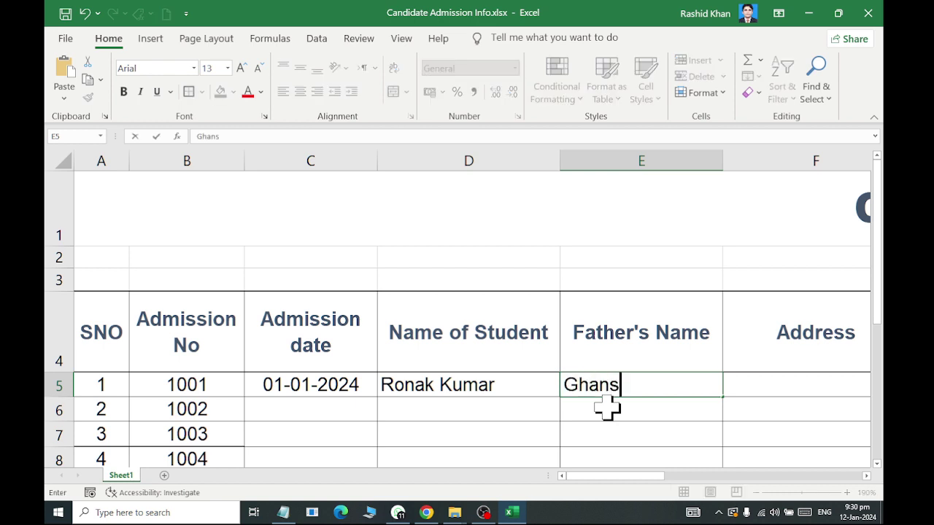
text(as)
key(Tab)
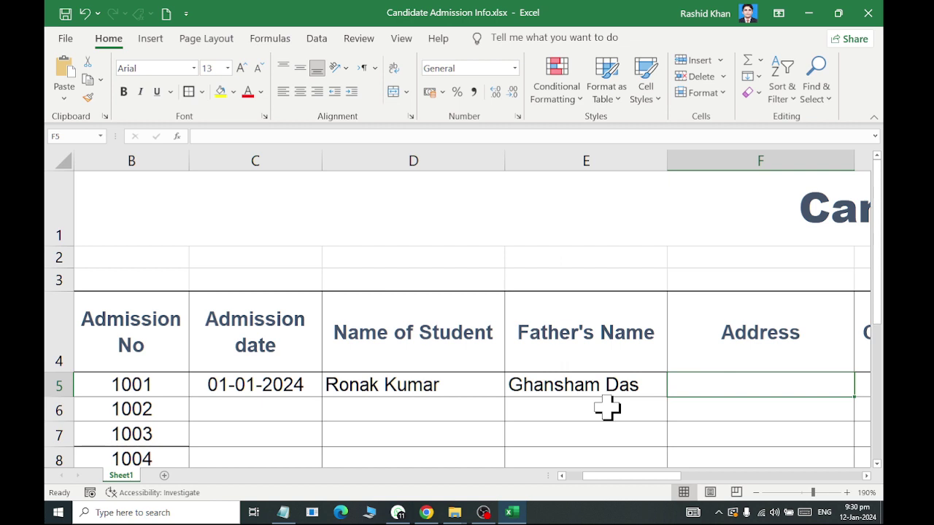
text(Sawai Road)
key(Tab)
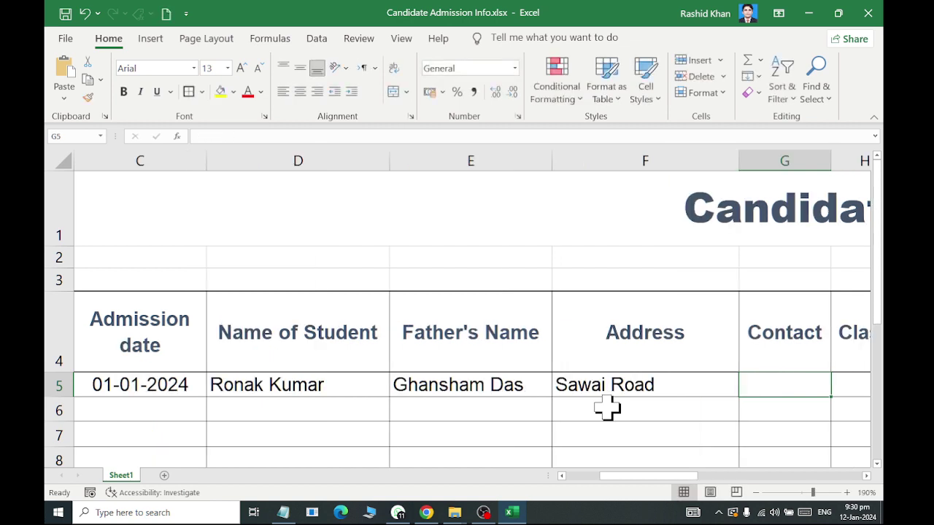
text(0)
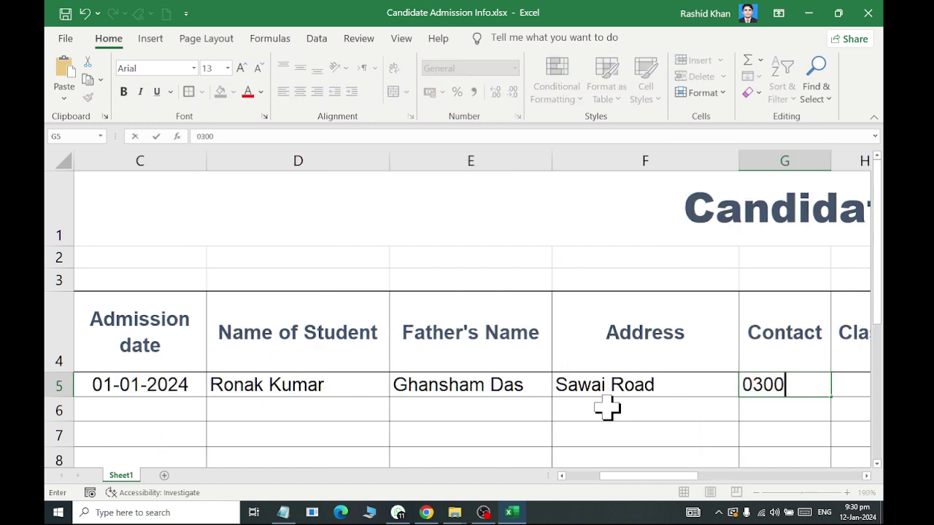
text(-1231232)
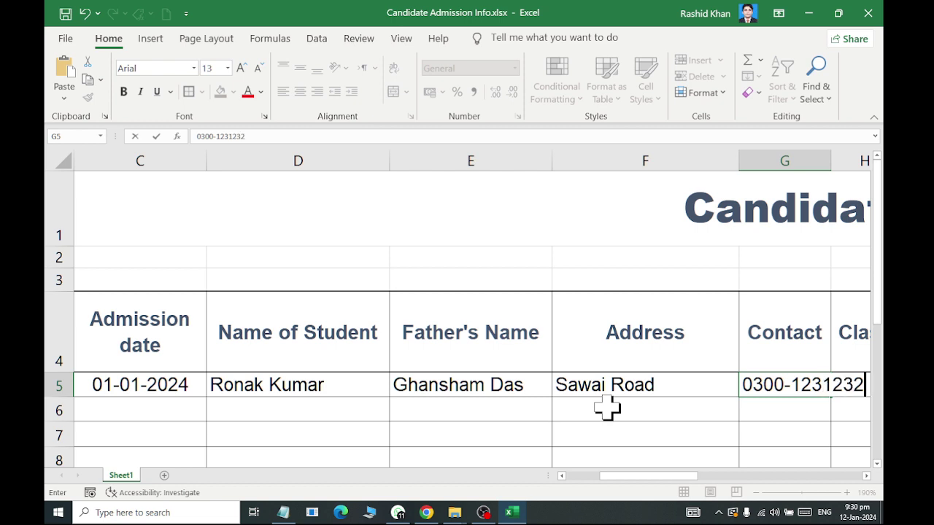
Autofit the Contact column G and enter class 10th in H5
click(865, 476)
click(865, 476)
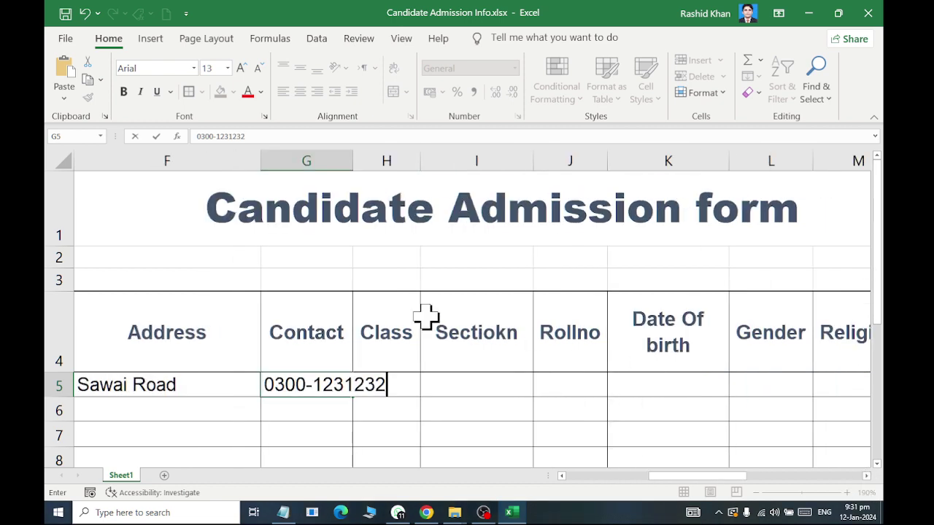
click(323, 347)
double_click(352, 161)
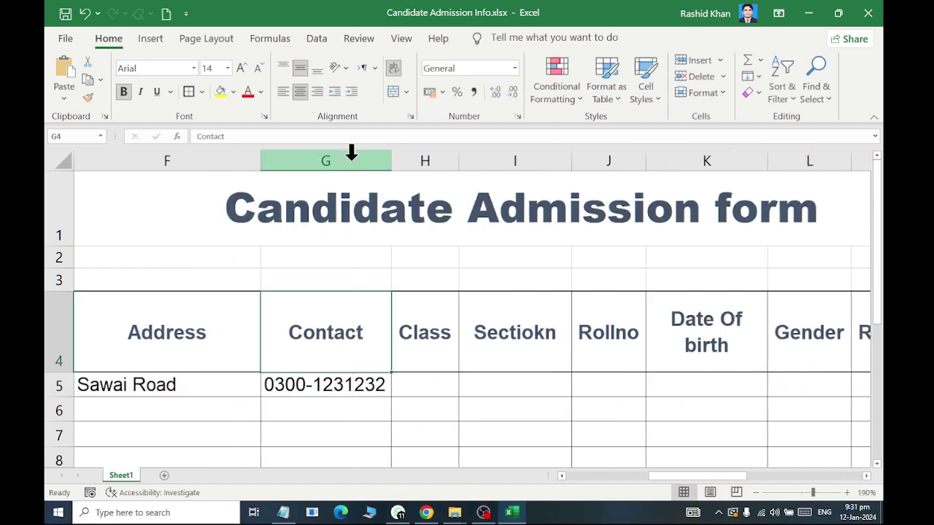
click(433, 384)
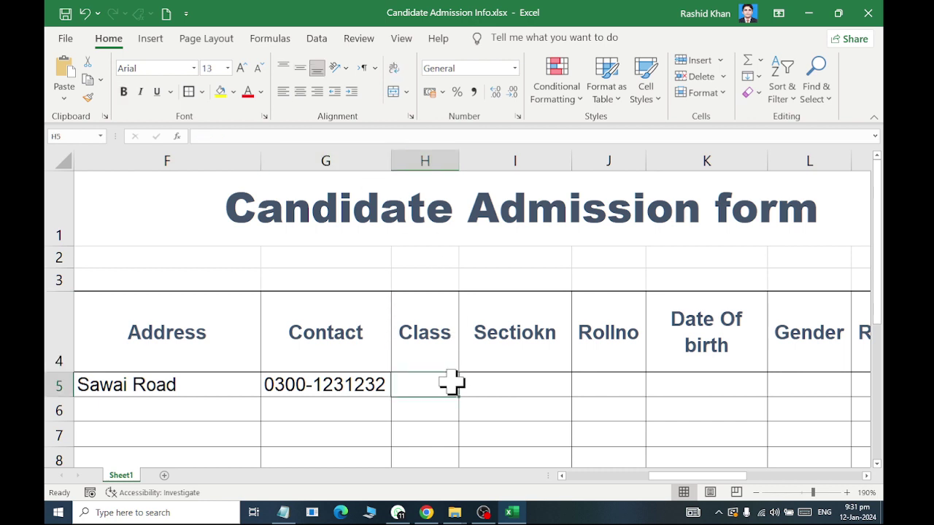
text(Ma)
text(10th)
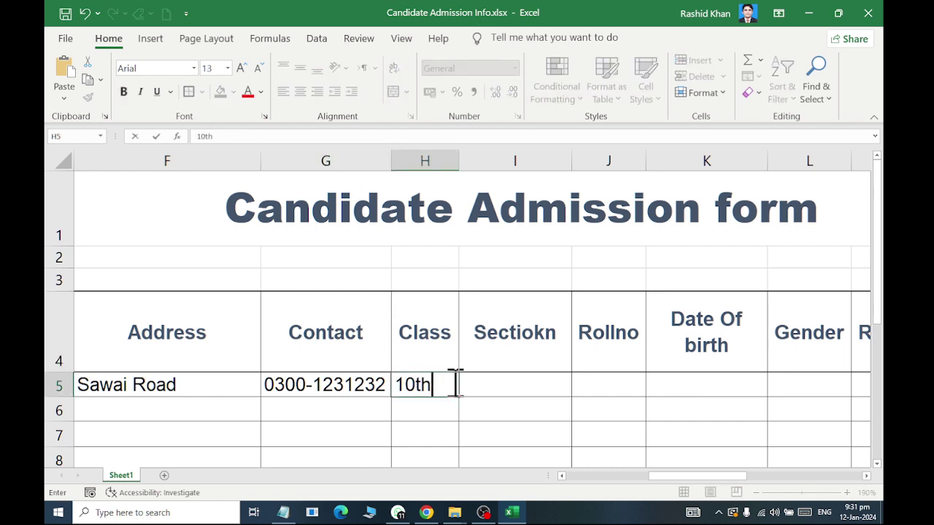
key(Return)
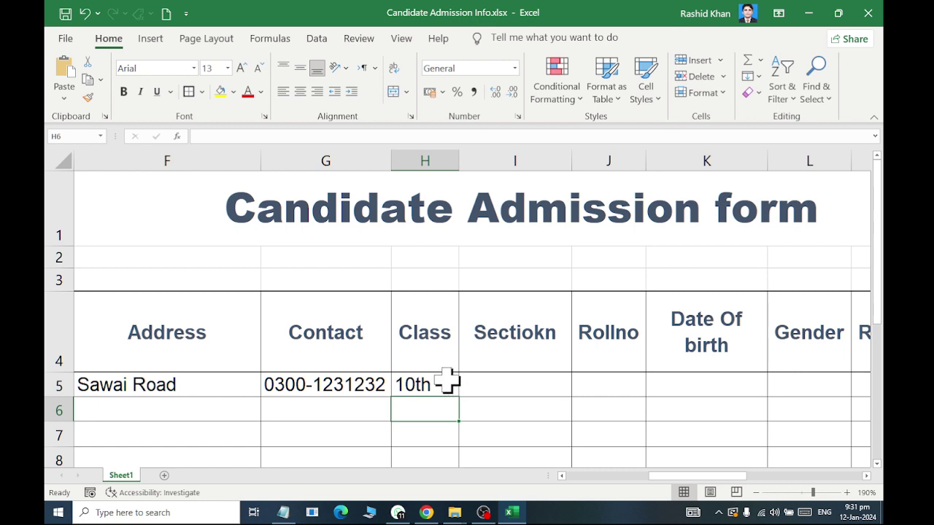
Make the 'th' of 10th in H5 superscript
double_click(437, 383)
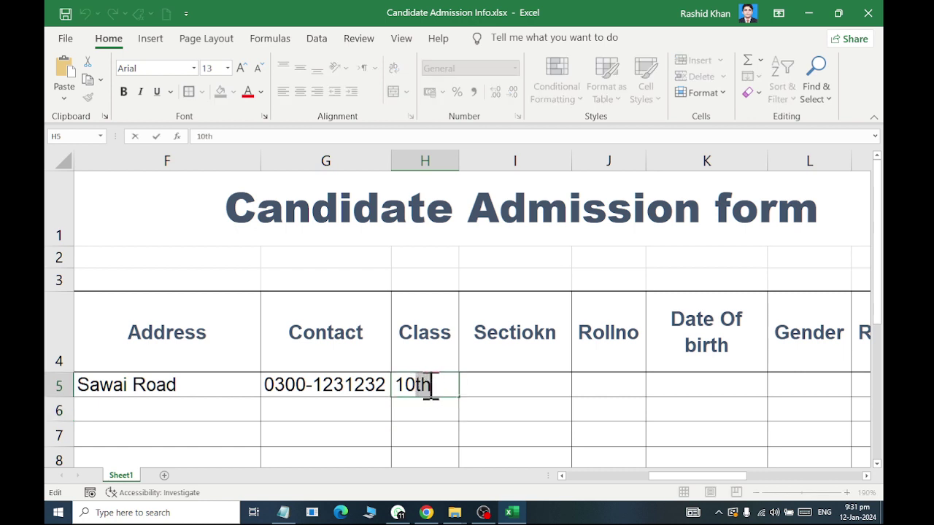
click(265, 116)
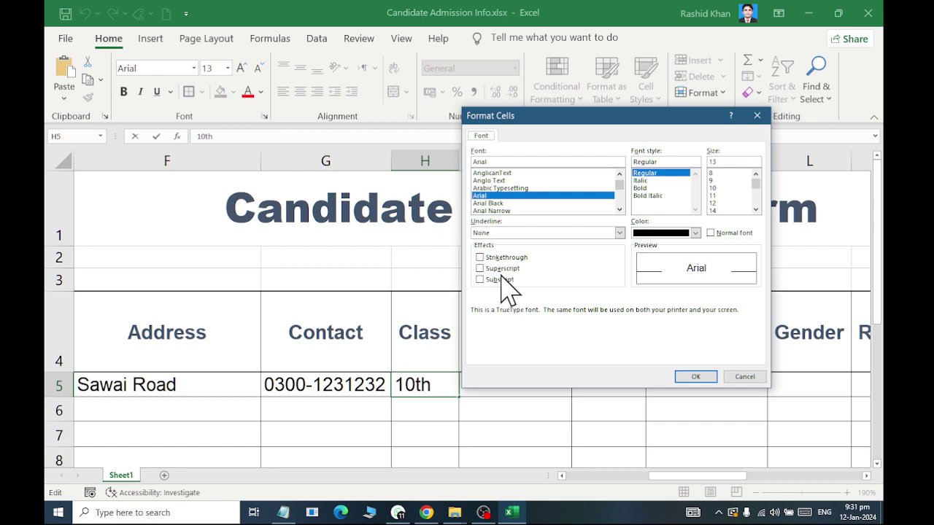
click(487, 269)
click(695, 377)
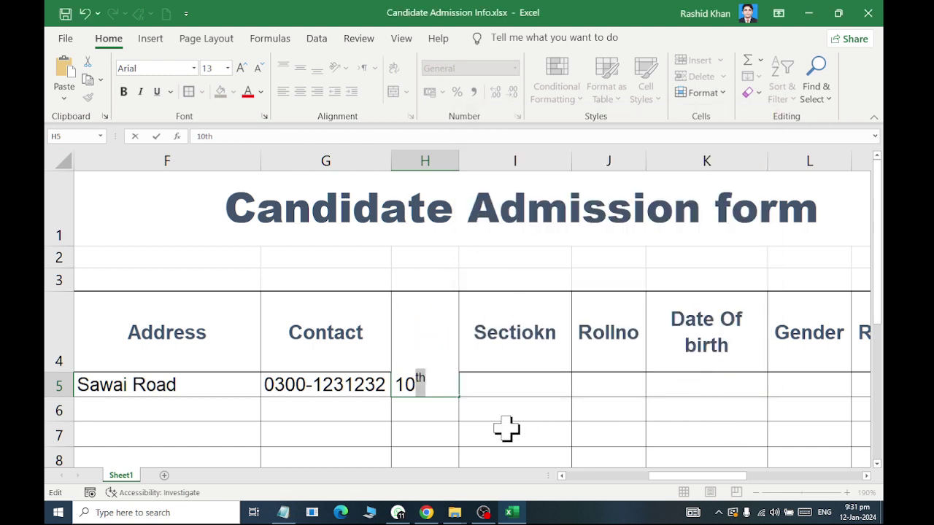
click(435, 428)
Fill the class 10th down into H6 with Ctrl+D, leaving it unchanged
click(446, 405)
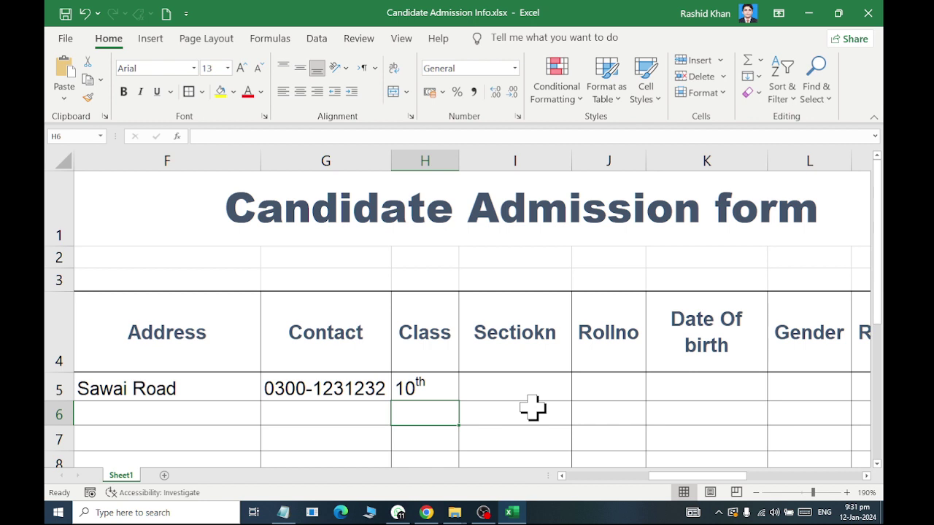
key(ctrl+d)
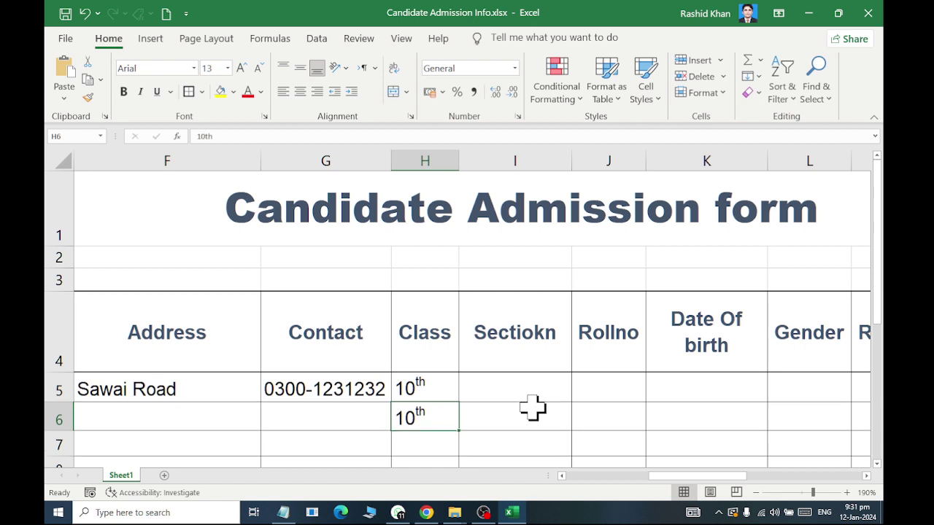
key(F2)
key(Left)
key(Left)
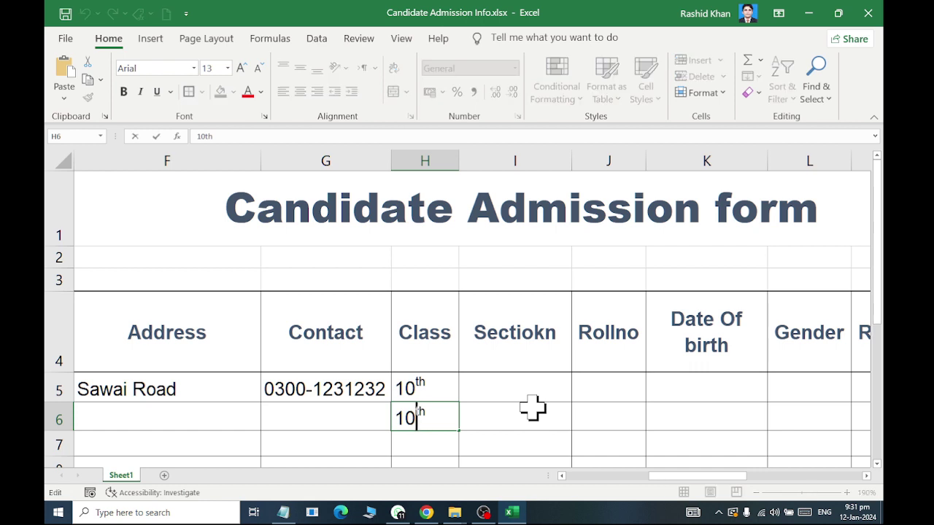
key(BackSpace)
key(BackSpace)
text(8)
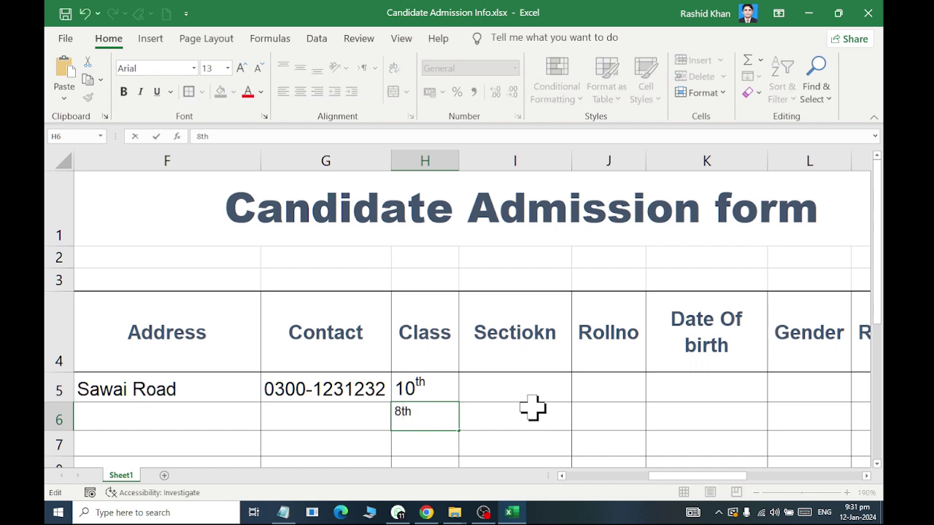
key(BackSpace)
key(Escape)
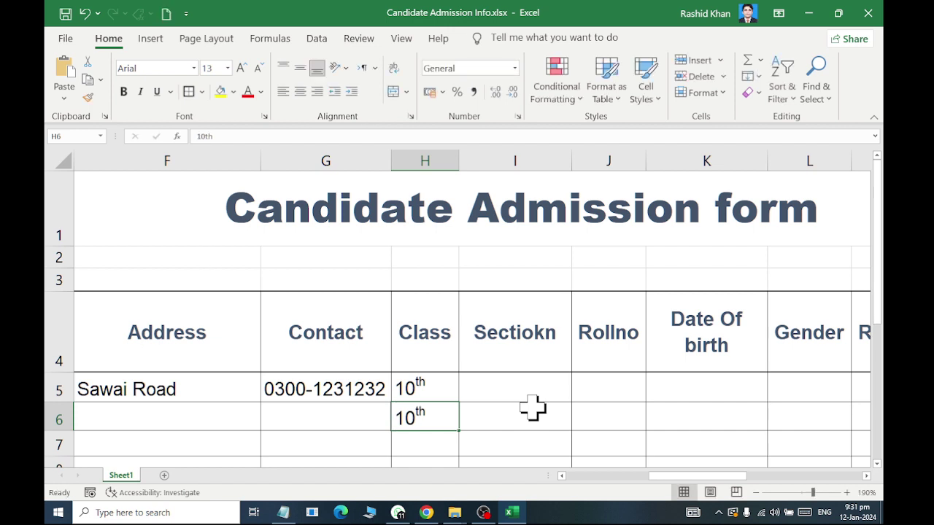
key(Right)
key(Up)
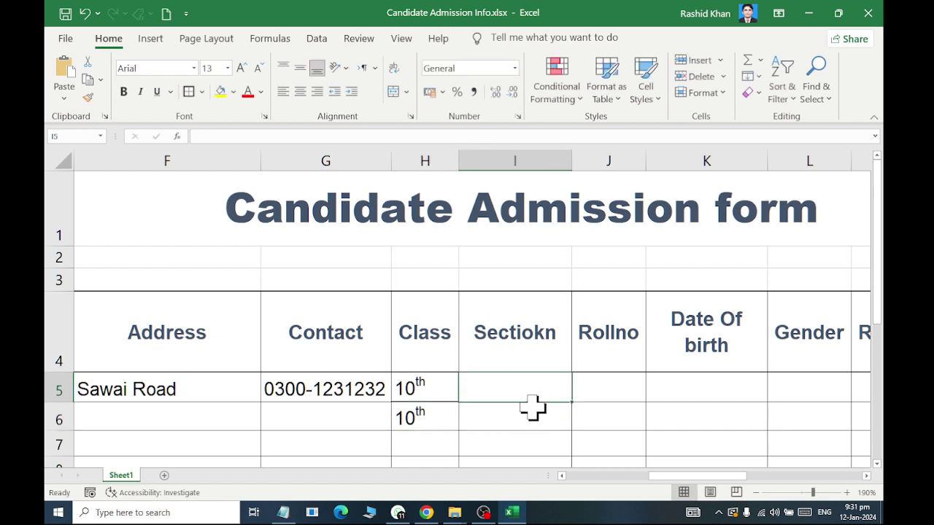
text(Gee)
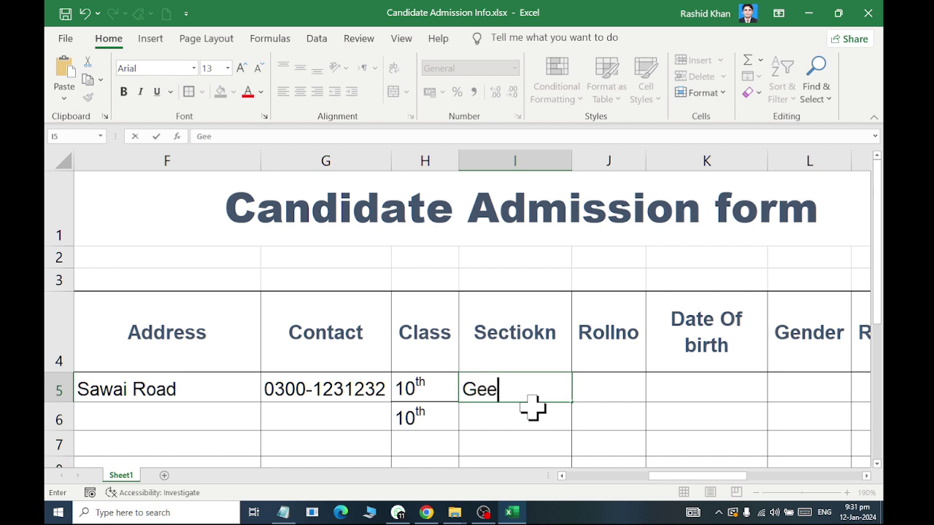
key(BackSpace)
key(BackSpace)
key(BackSpace)
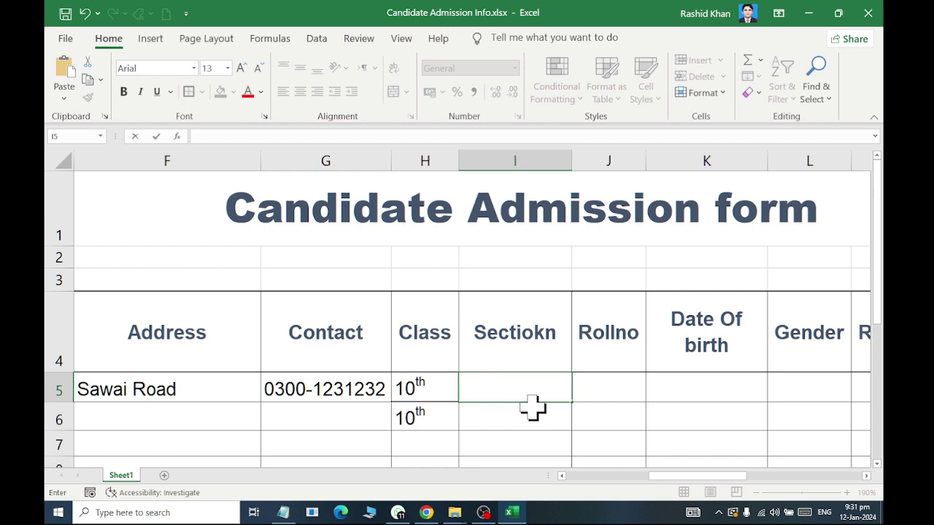
text(Englis)
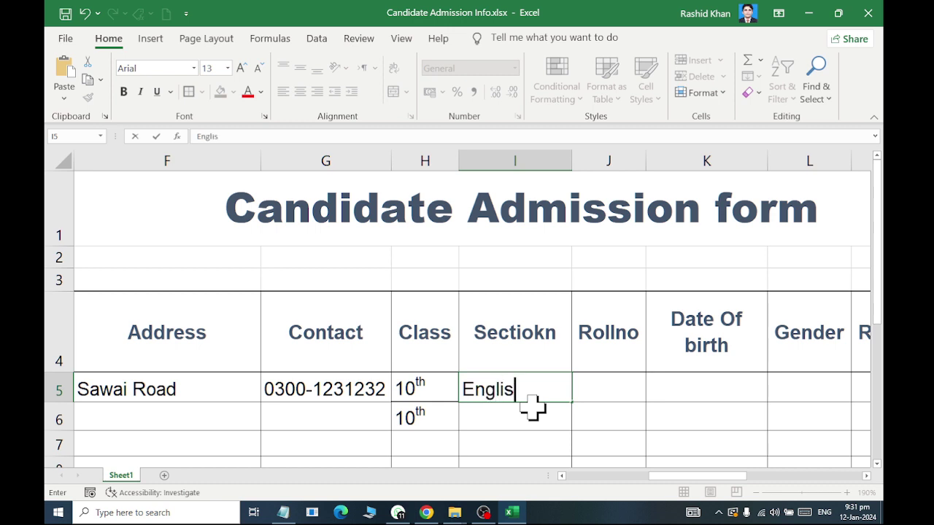
text(h)
key(Tab)
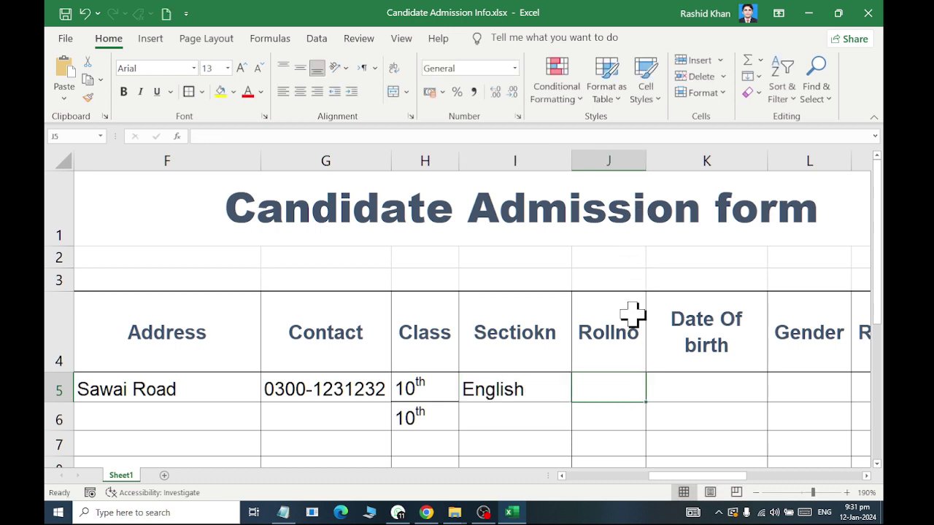
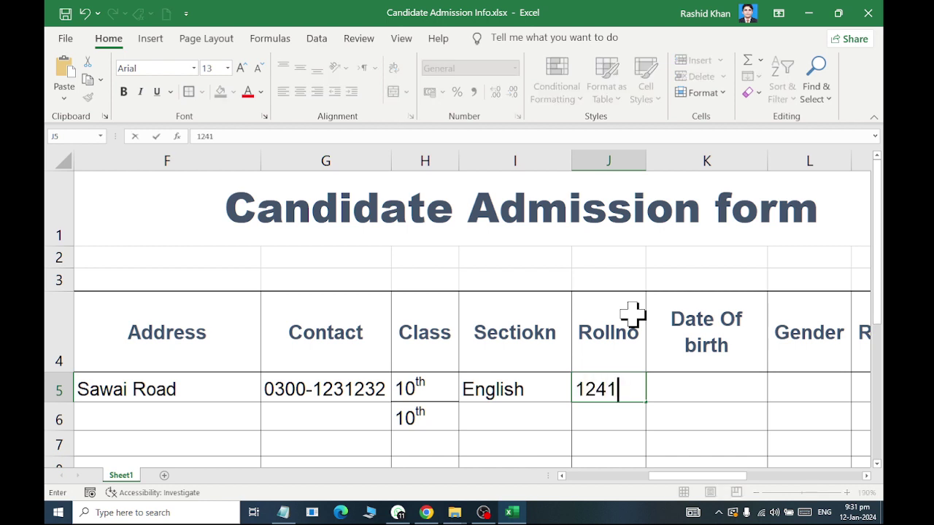
key(Tab)
text(3)
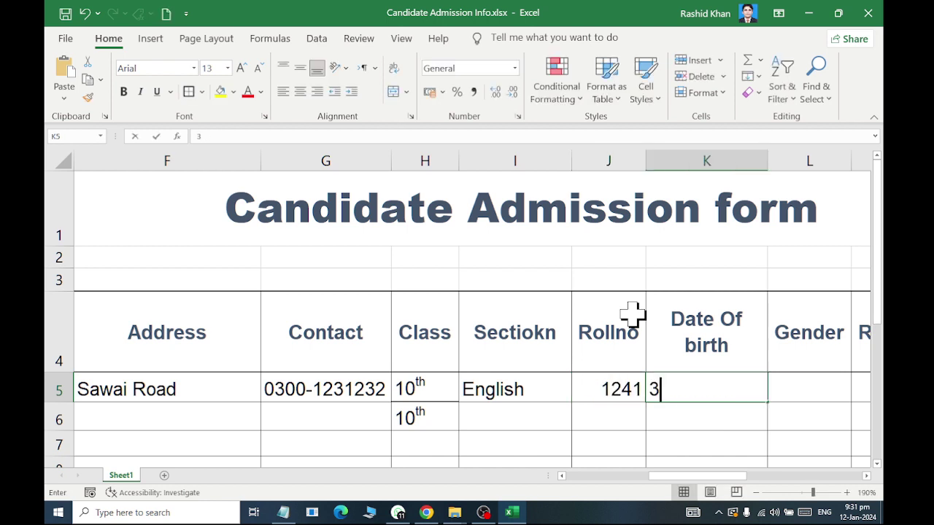
text(/5/200)
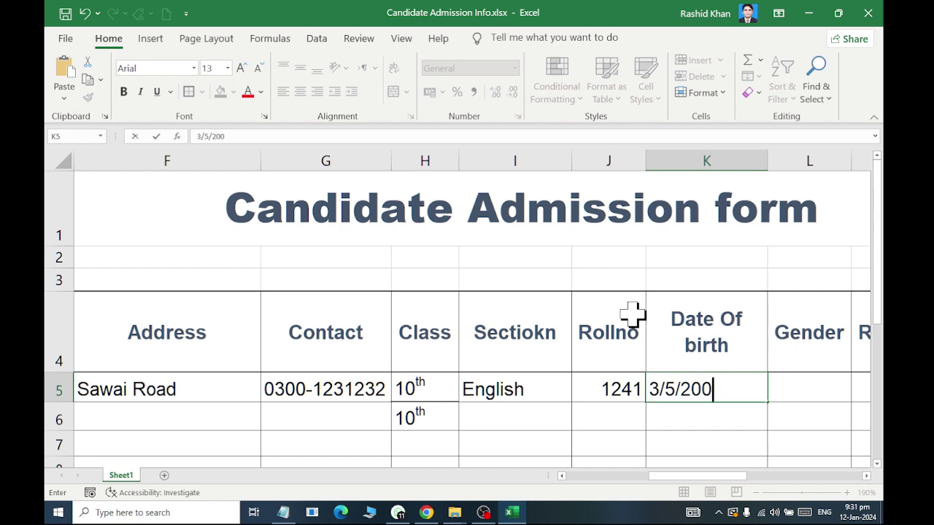
text(5)
key(Tab)
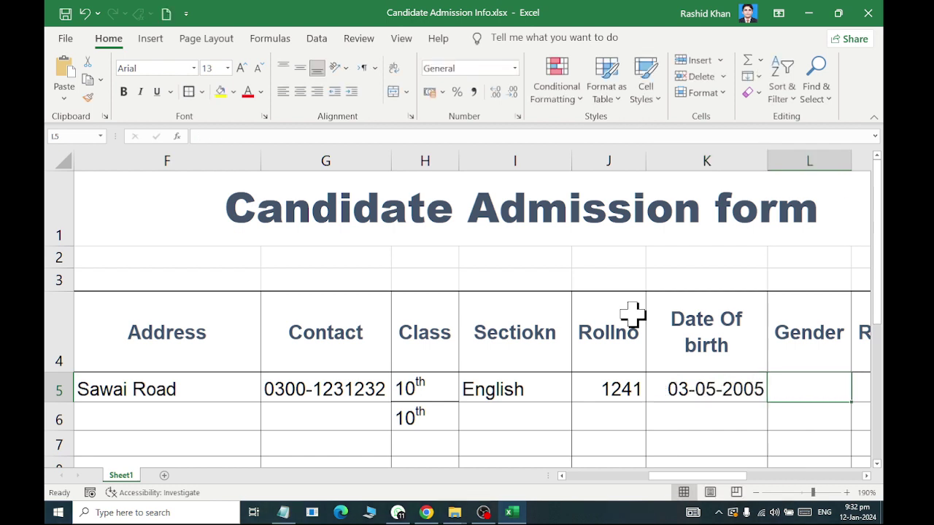
text(Male)
key(Tab)
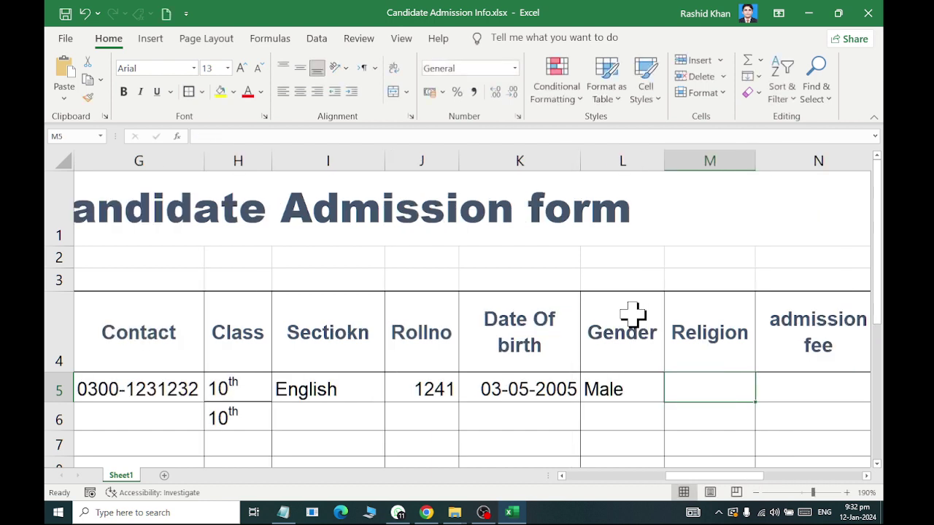
Enter religion Hindu, admission fee 3500 and 2000 in the next row 5 cells
text(Hi)
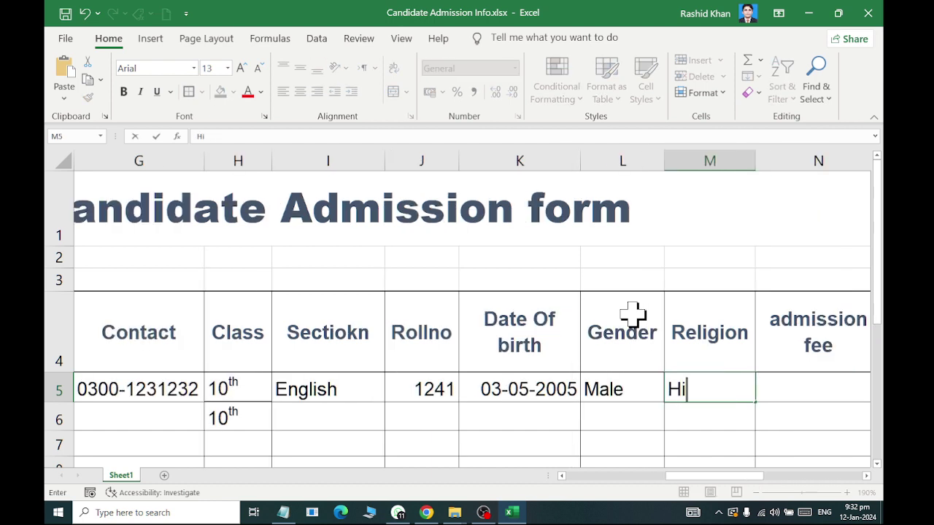
key(BackSpace)
key(BackSpace)
text(non)
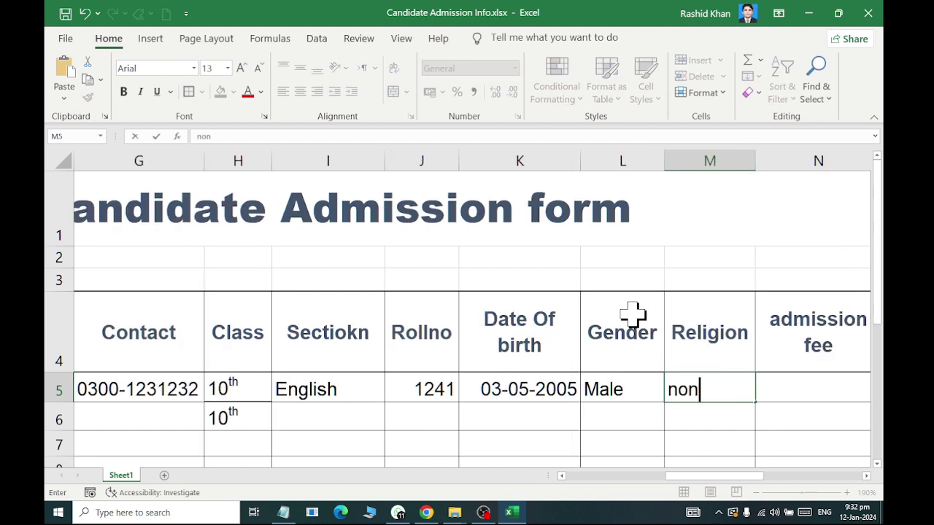
key(BackSpace)
key(BackSpace)
key(BackSpace)
text(Non)
key(BackSpace)
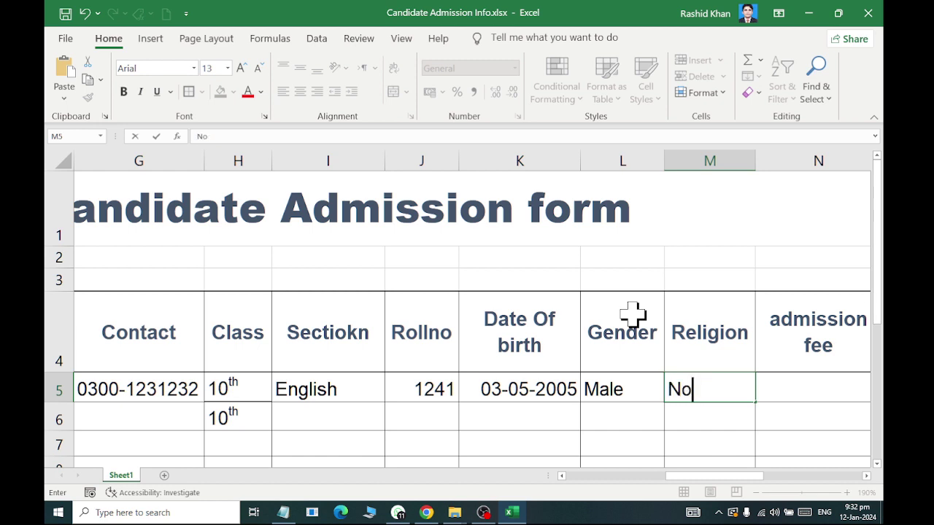
key(BackSpace)
key(BackSpace)
text(Hindi)
key(BackSpace)
text(u)
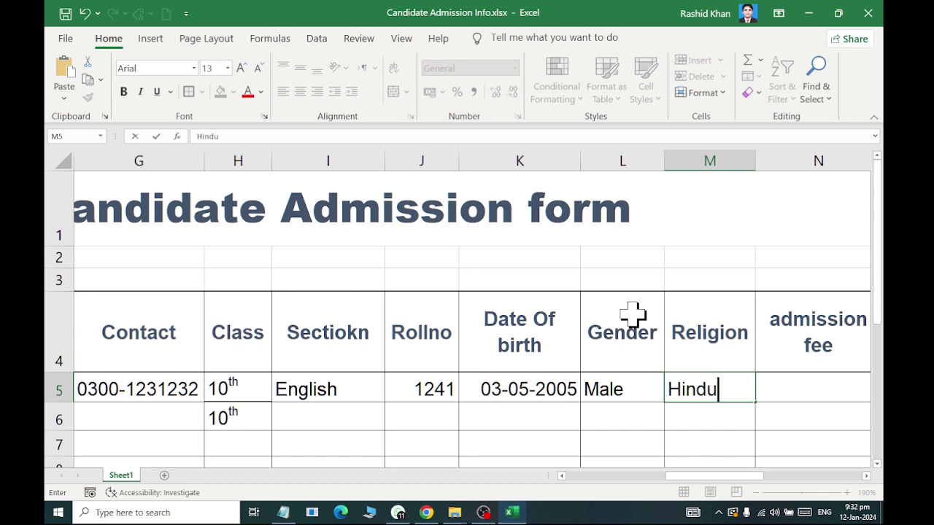
key(Tab)
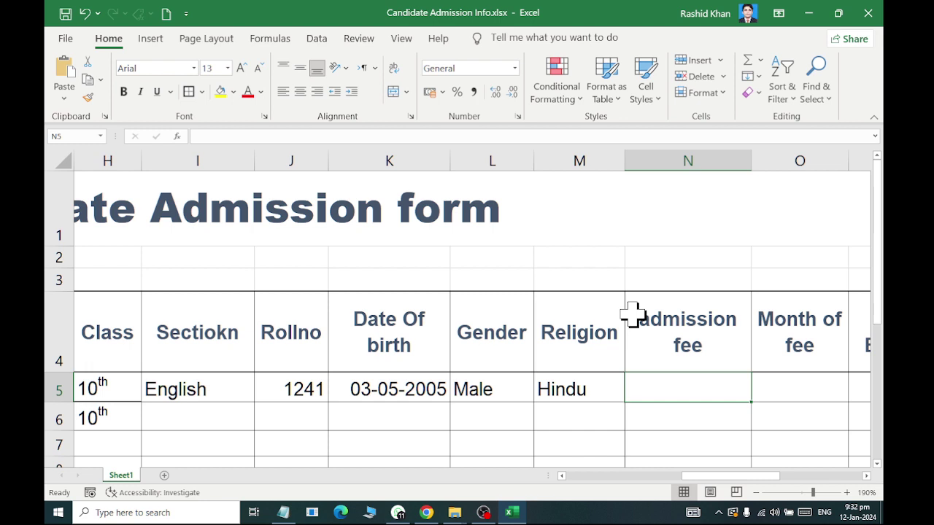
text(3500)
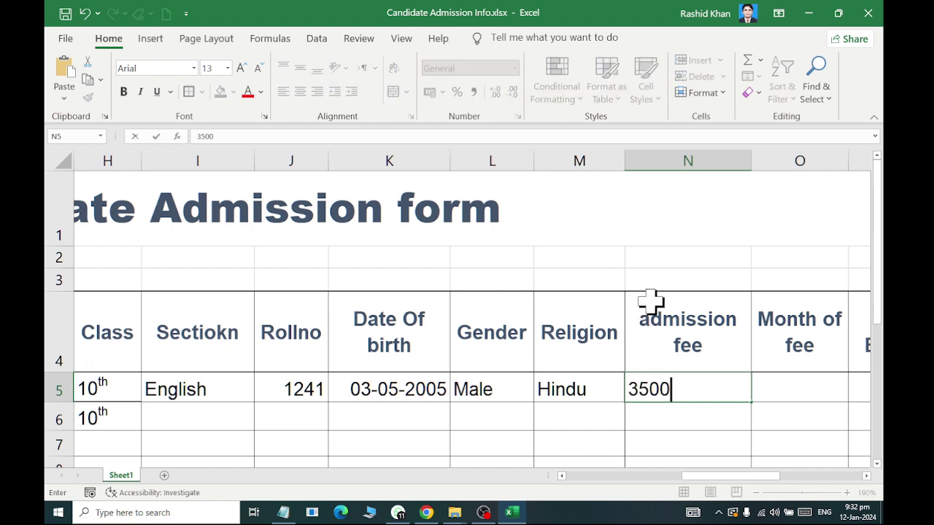
key(Tab)
text(2000)
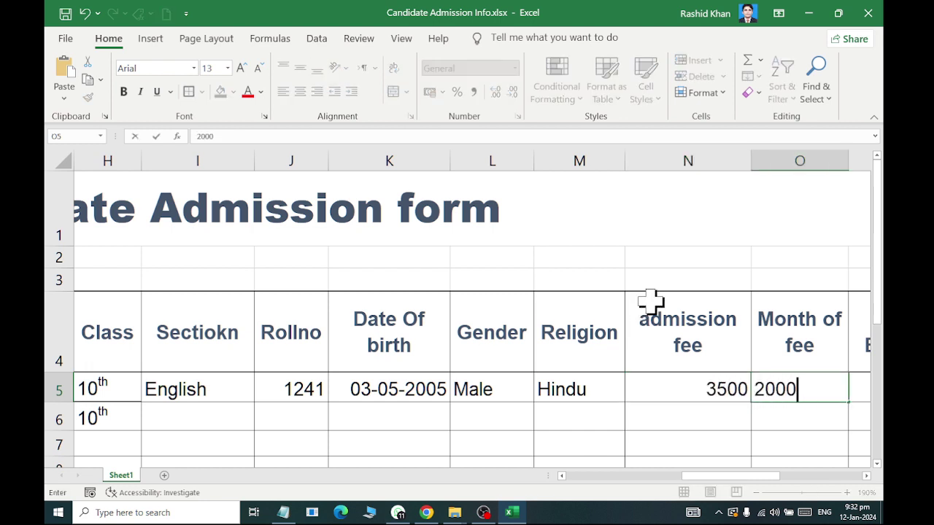
key(Tab)
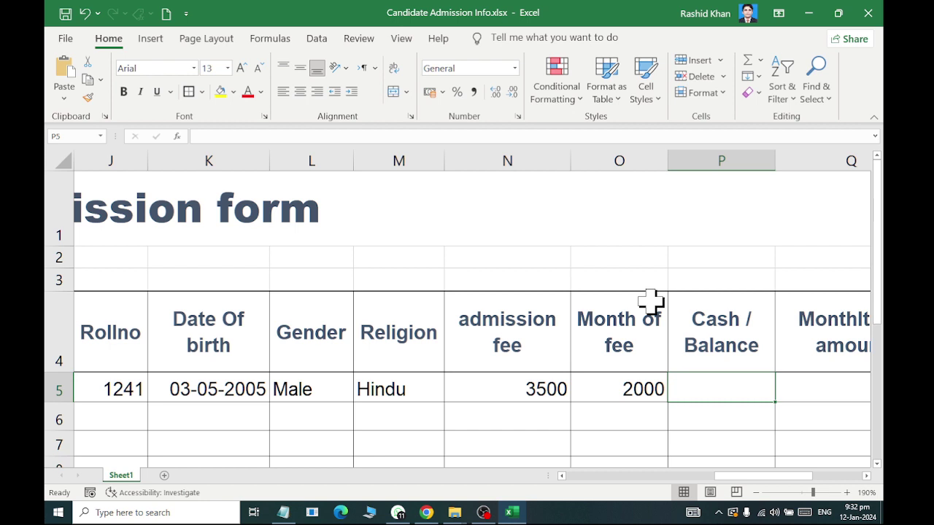
key(Tab)
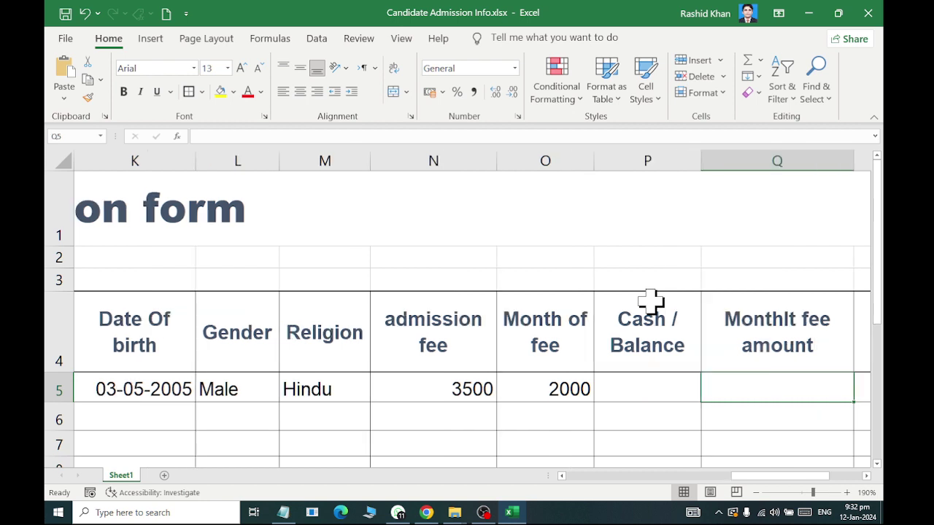
key(Tab)
key(Left)
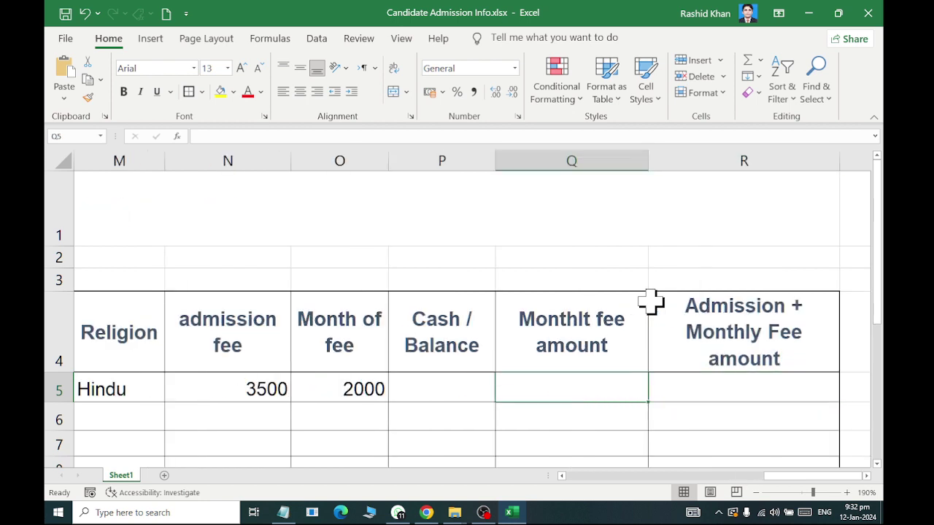
key(Left)
key(Left)
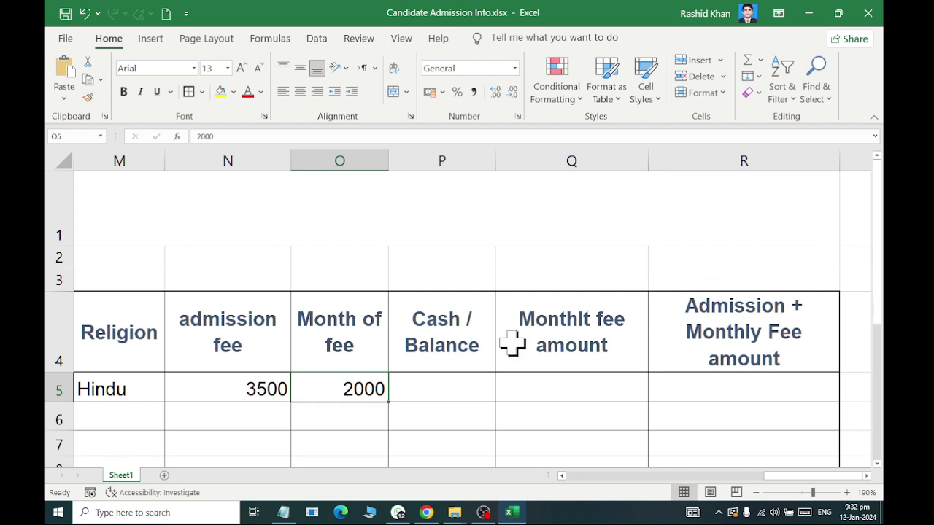
Correct the header 'Monthlt fee amount' to 'Monthly fee amount'
double_click(592, 319)
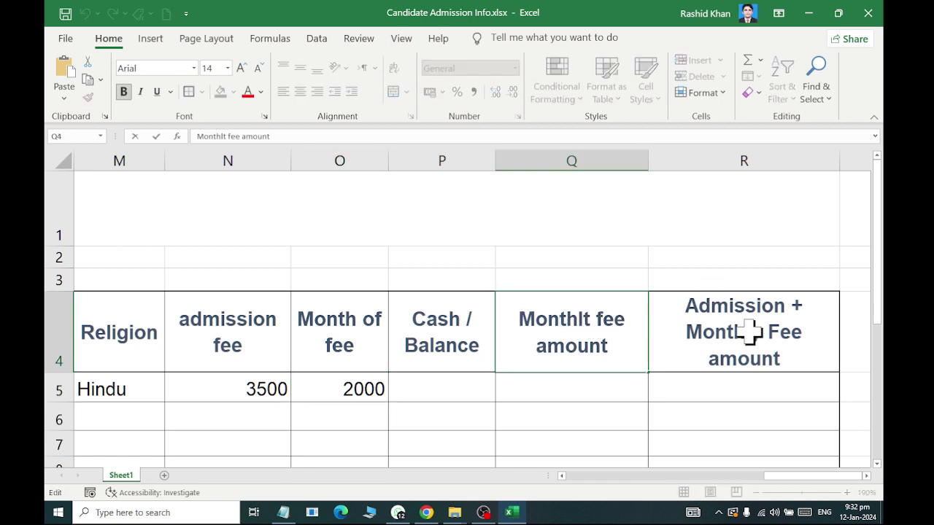
key(BackSpace)
text(y)
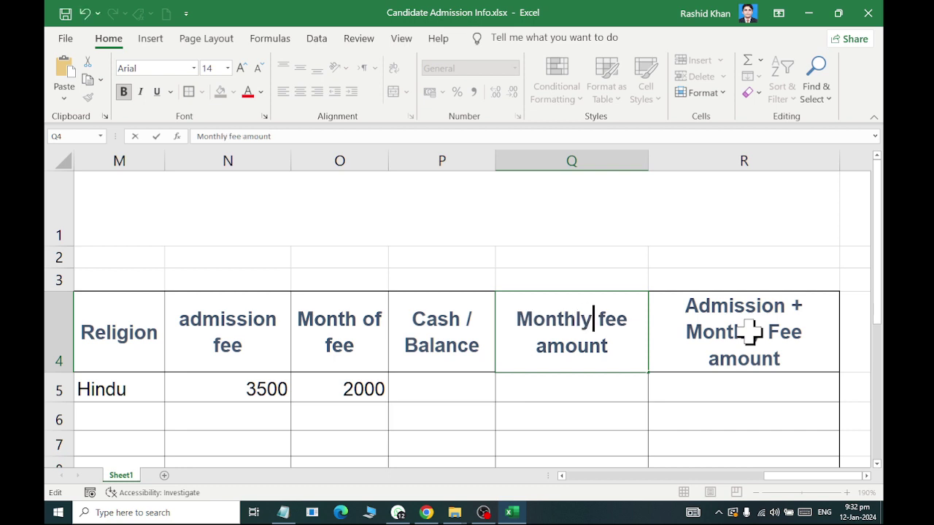
key(Return)
Complete row 5 with fee month Jan-24, payment Cash, monthly fee 2000 and total 5500
key(Left)
key(Left)
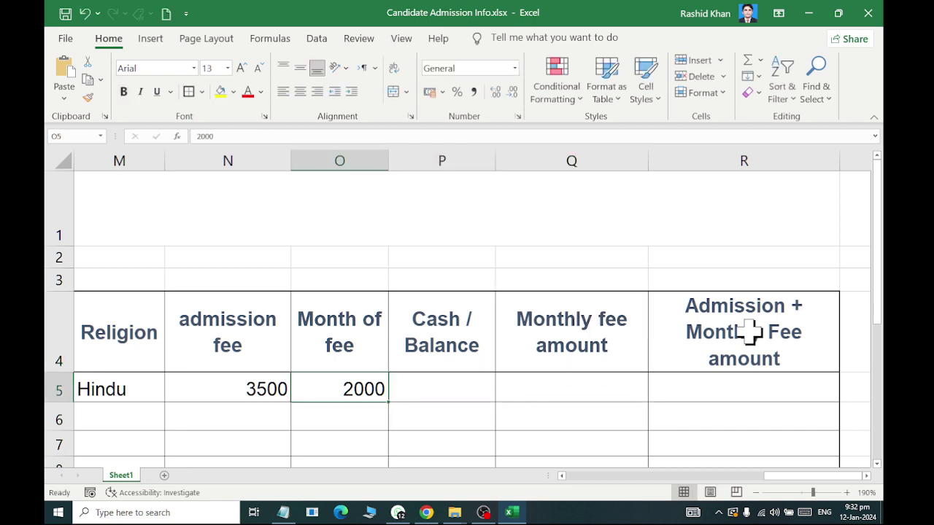
text(Jan)
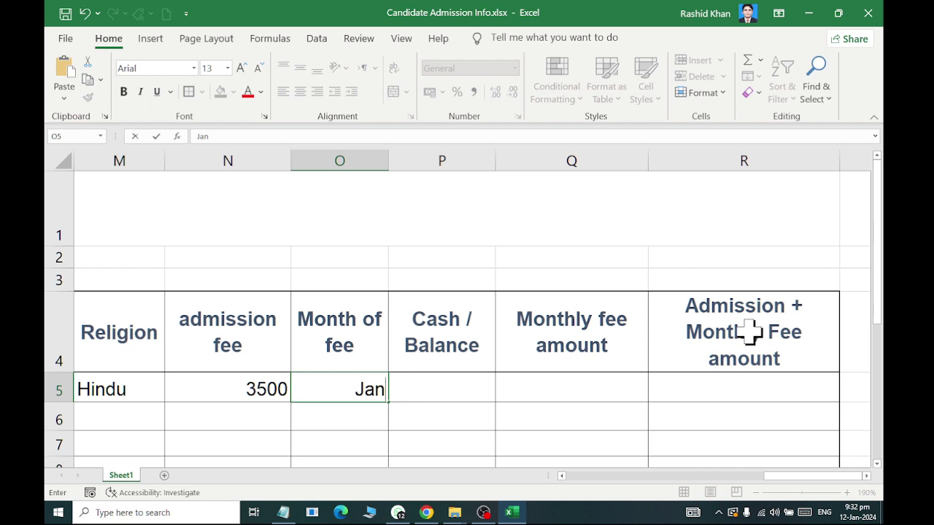
text(24)
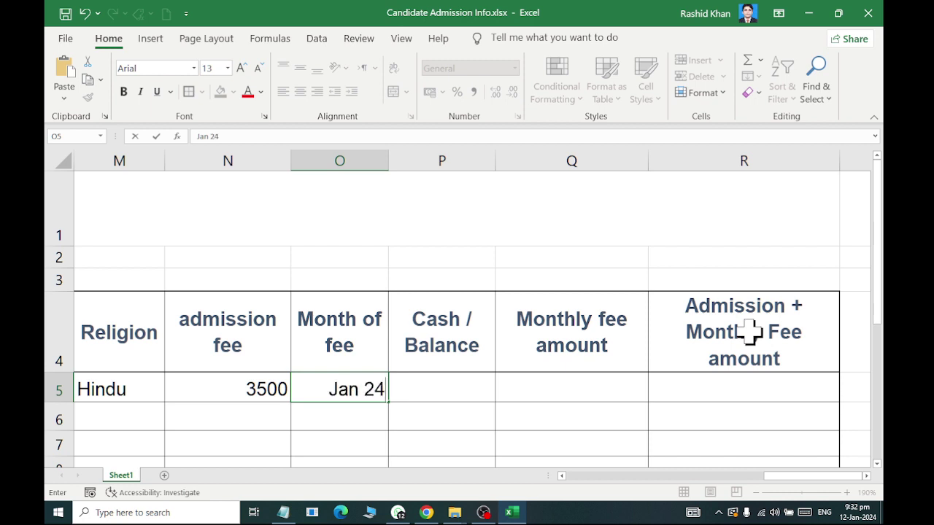
key(Tab)
text(Cash)
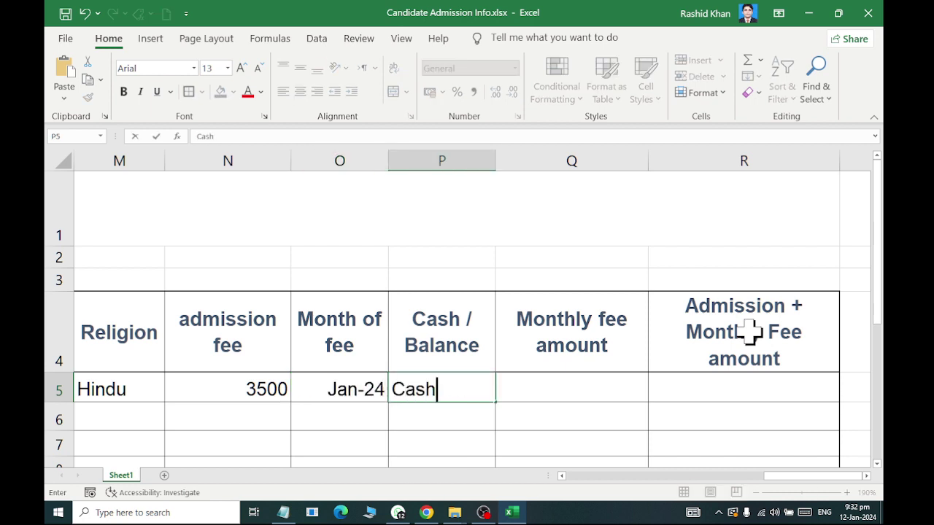
key(Tab)
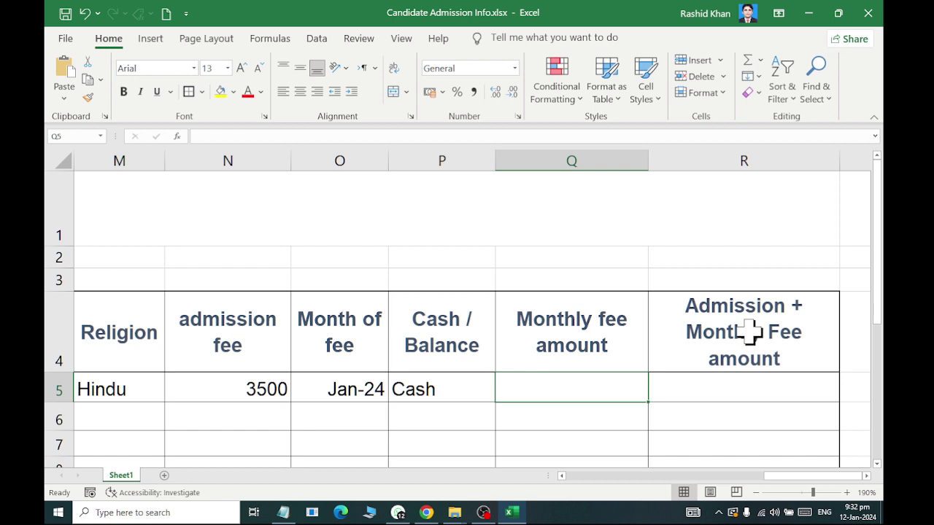
text(2000)
key(Tab)
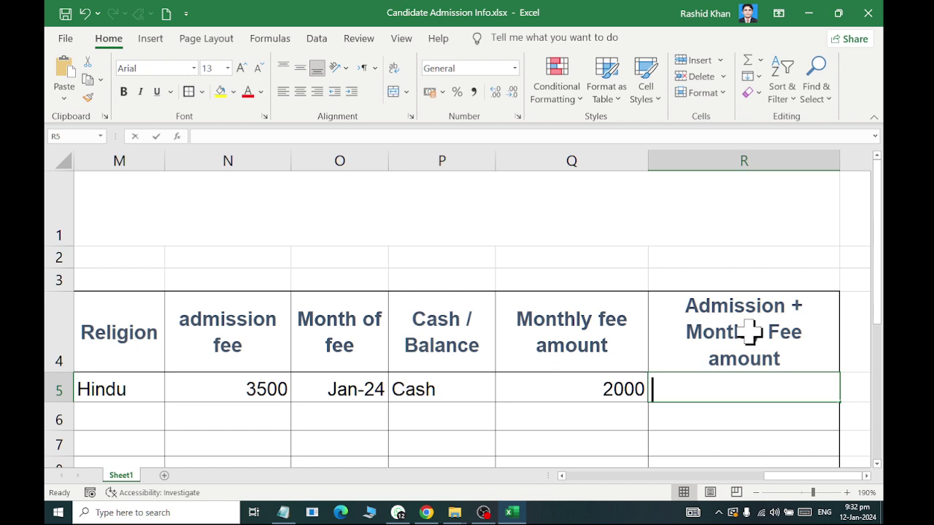
text(5500)
key(Return)
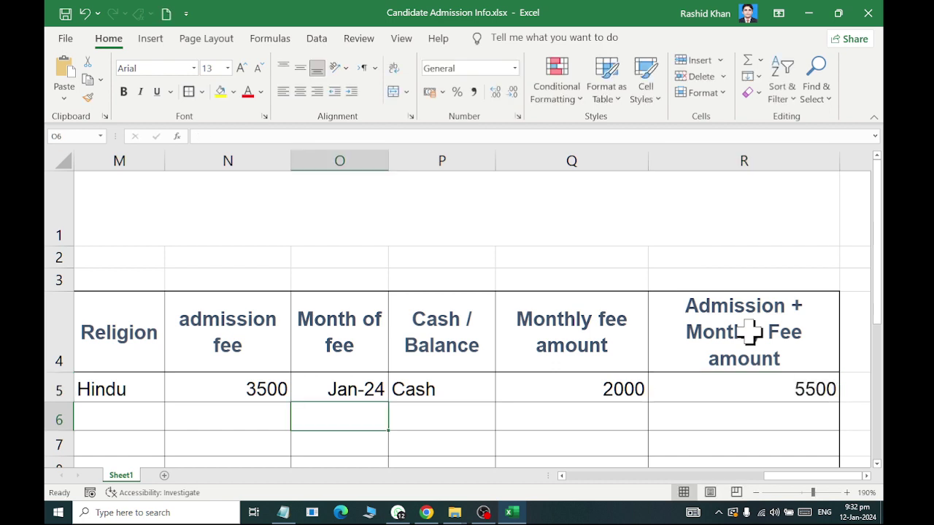
Enter the second student's admission date 03/01/2024 in C6
click(356, 386)
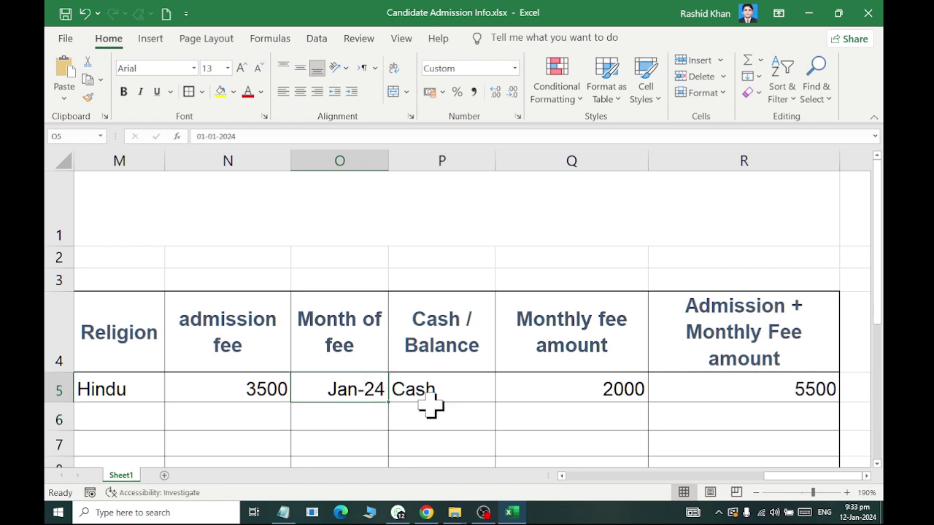
drag(585, 410, 52, 416)
click(294, 418)
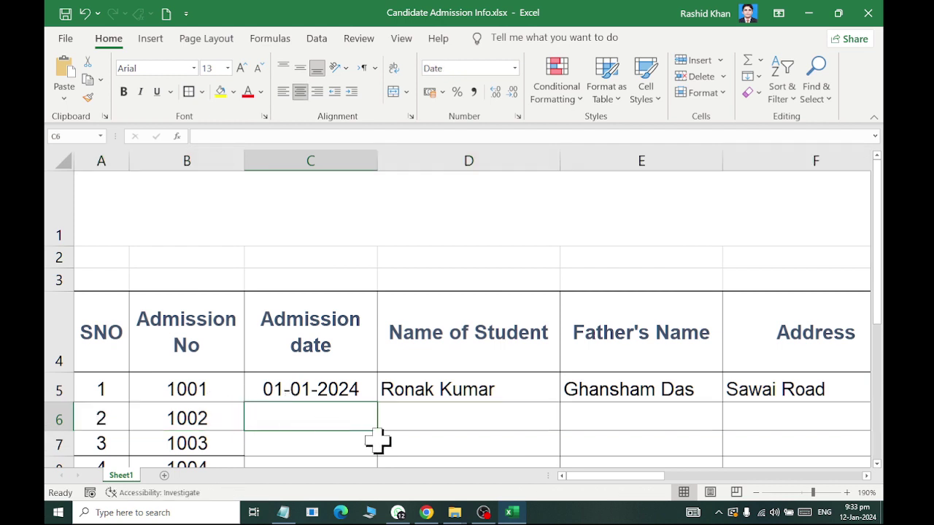
text(03/10)
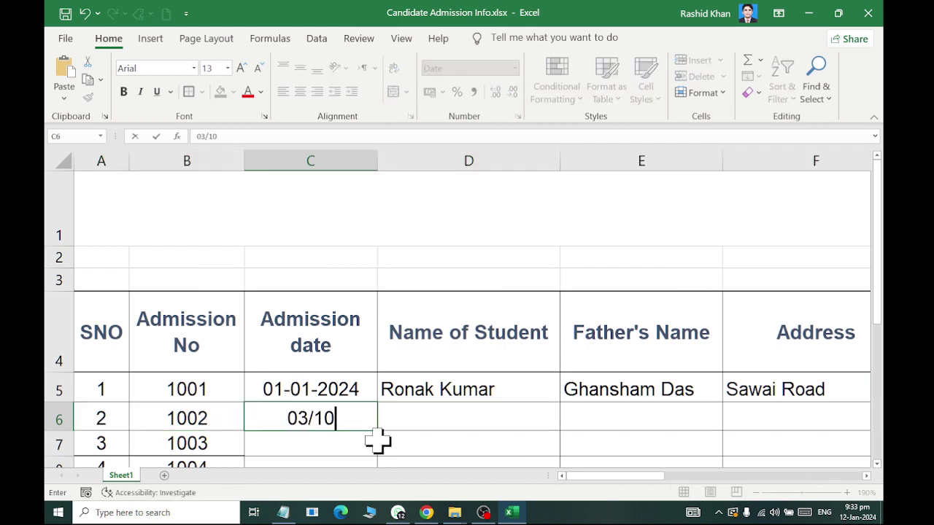
key(BackSpace)
key(BackSpace)
text(01/20)
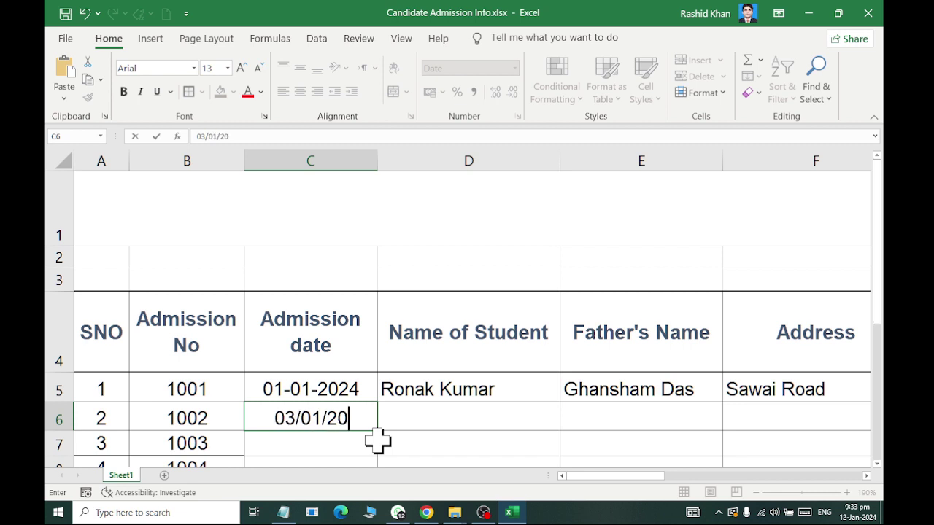
text(24)
key(Tab)
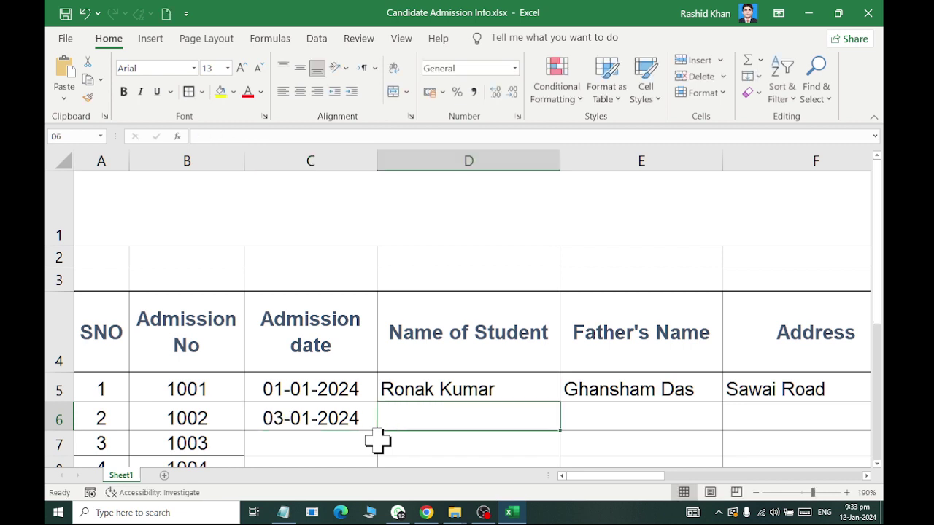
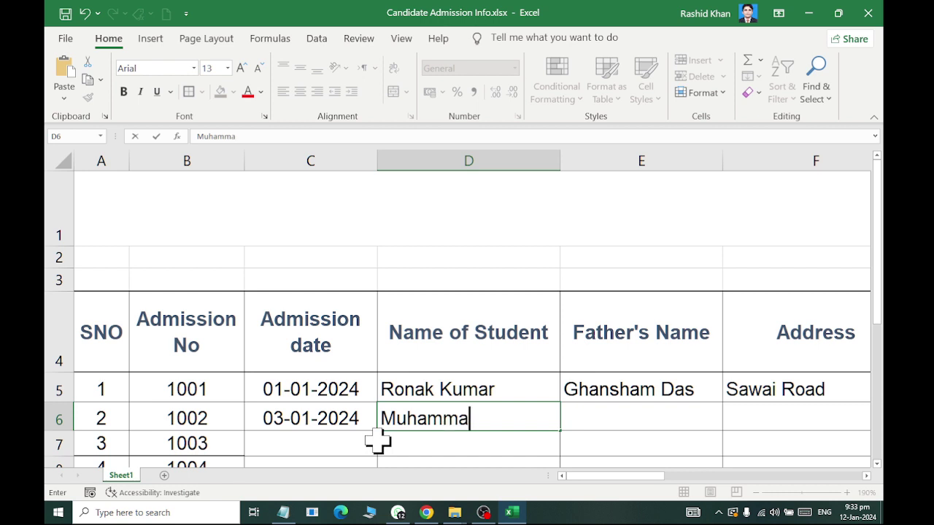
Enter the second student's name, father's name, address and contact number in D6:G6
key(Tab)
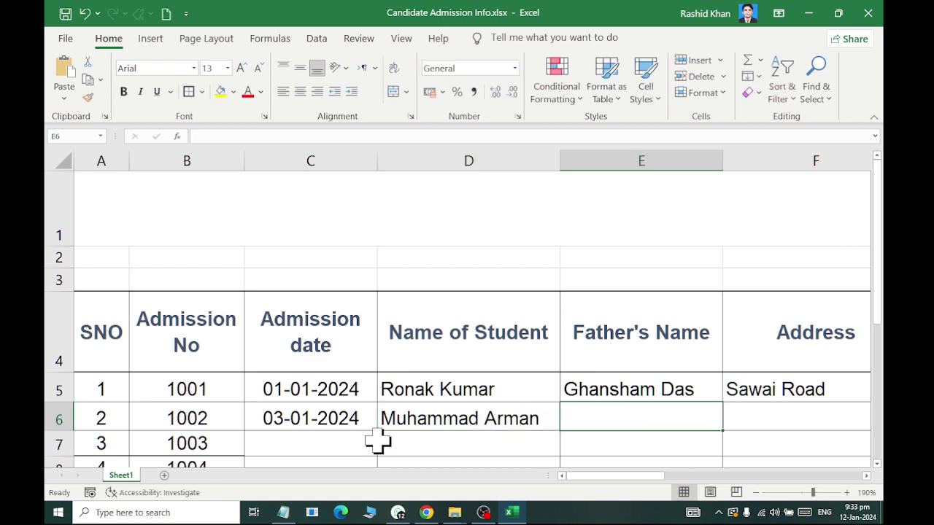
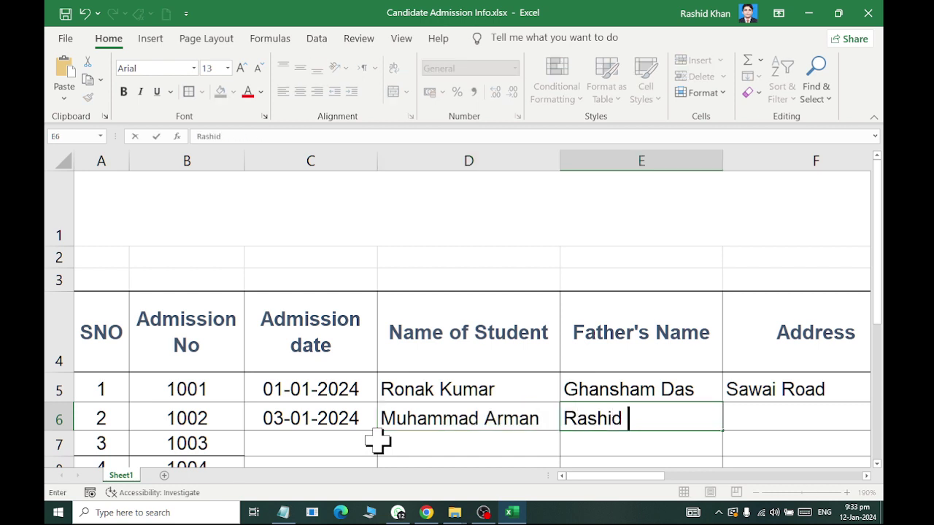
key(Tab)
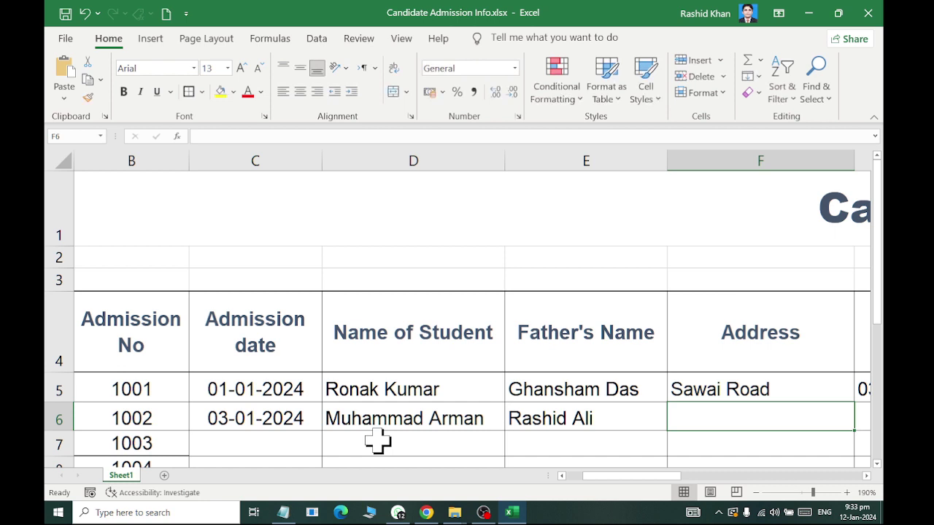
text(Hasdas P)
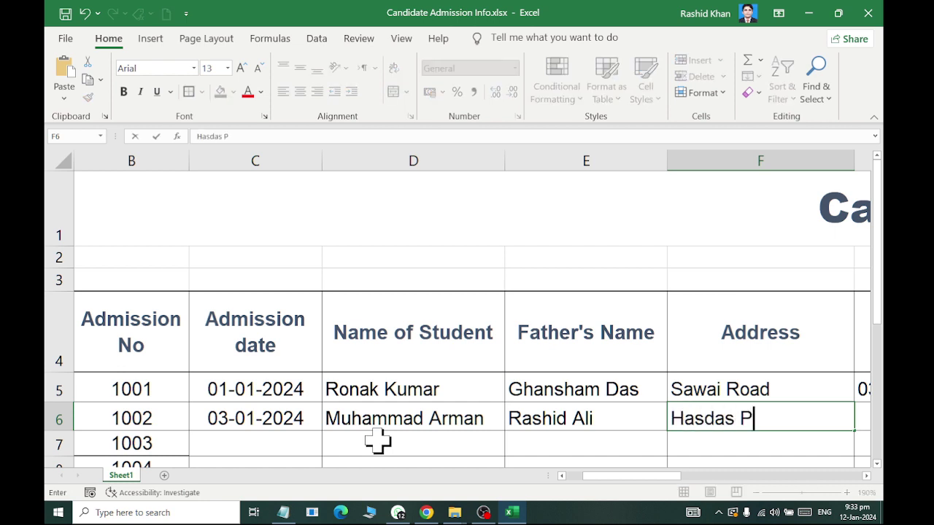
text(ura)
key(Tab)
text(0-3)
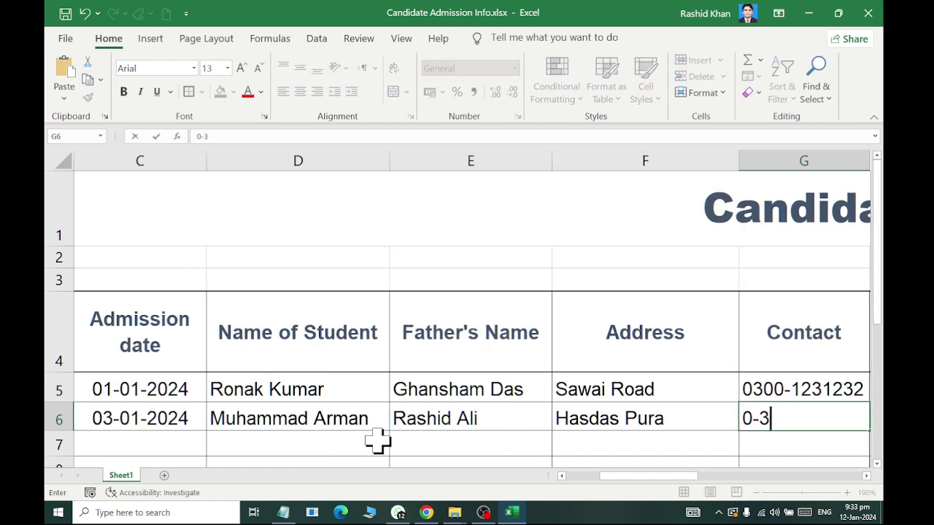
key(BackSpace)
key(BackSpace)
key(BackSpace)
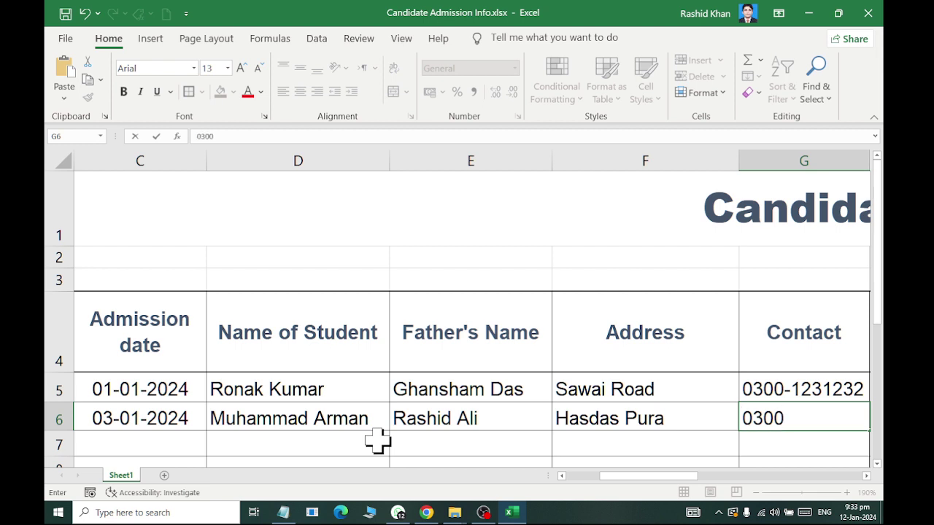
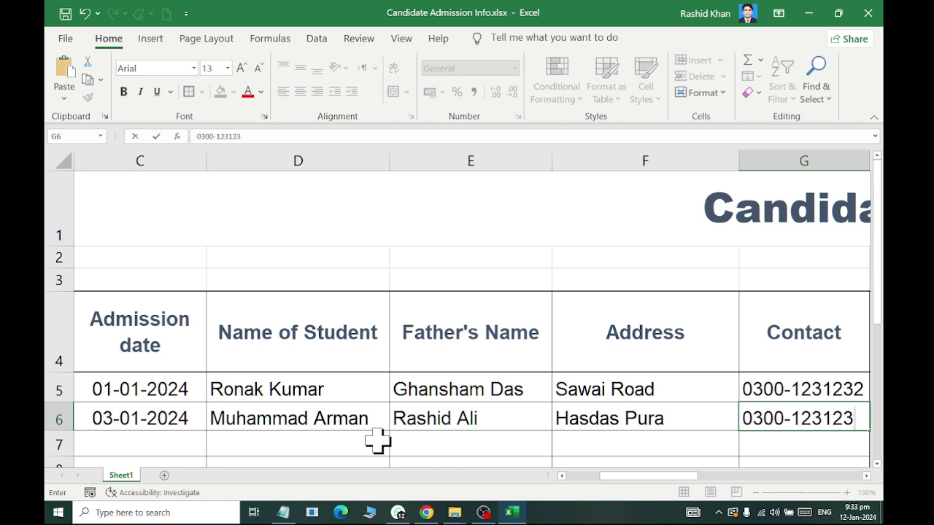
key(Tab)
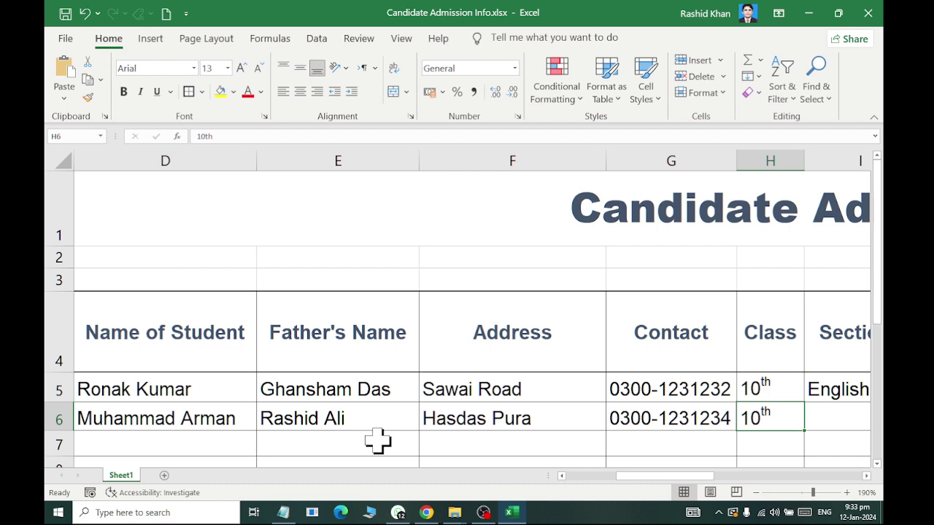
key(Tab)
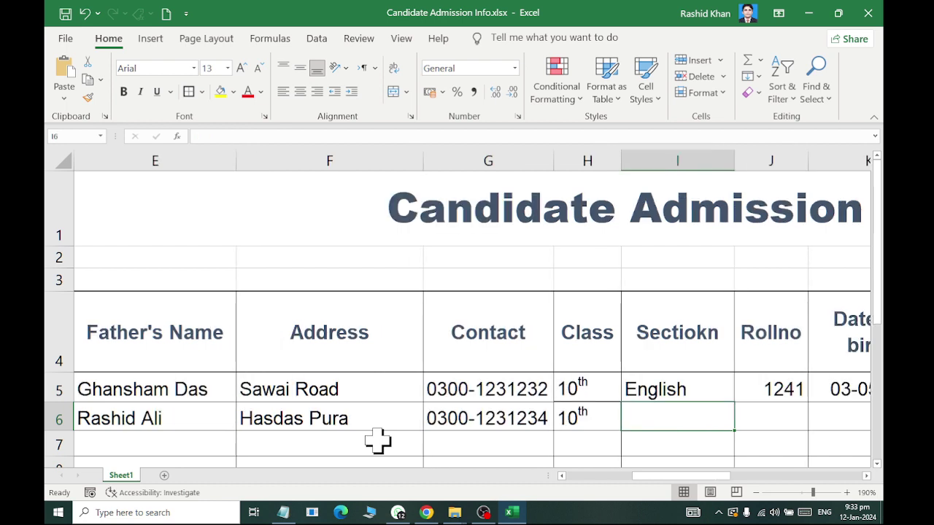
text(E)
key(Tab)
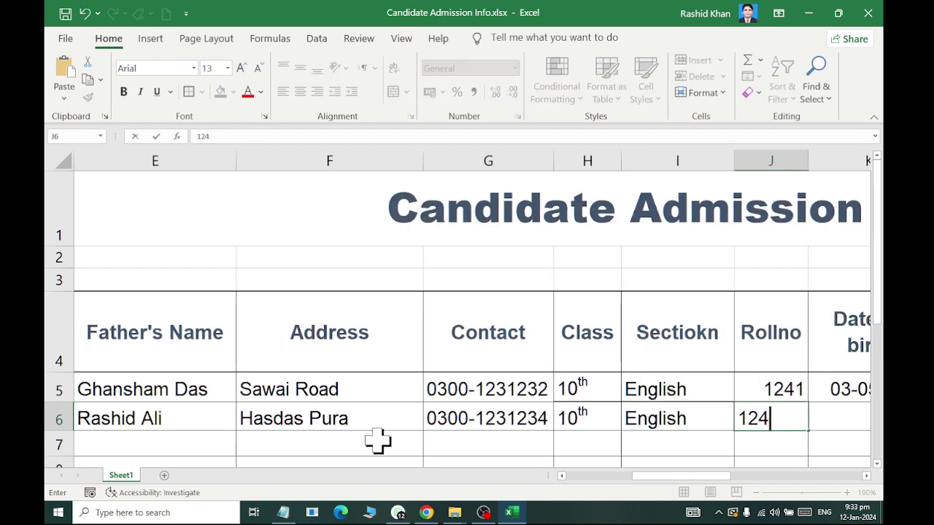
key(Tab)
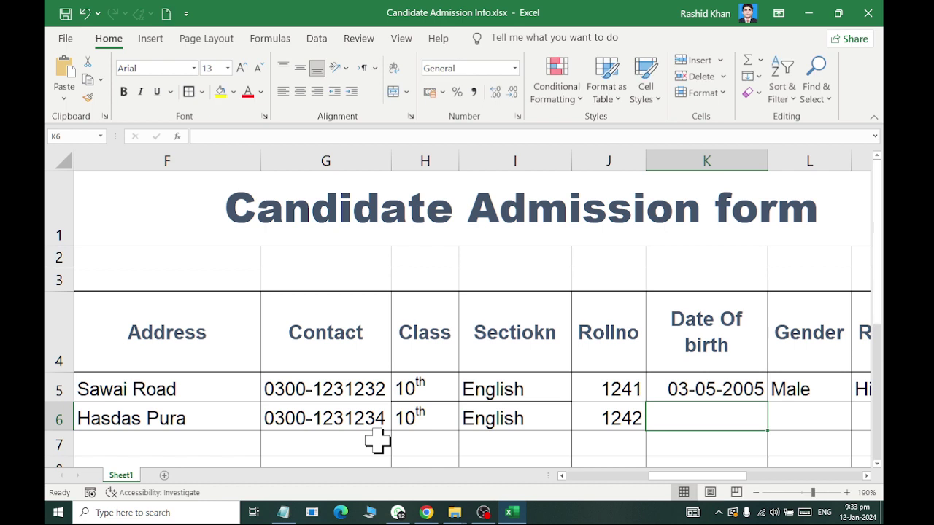
text(4/5/200)
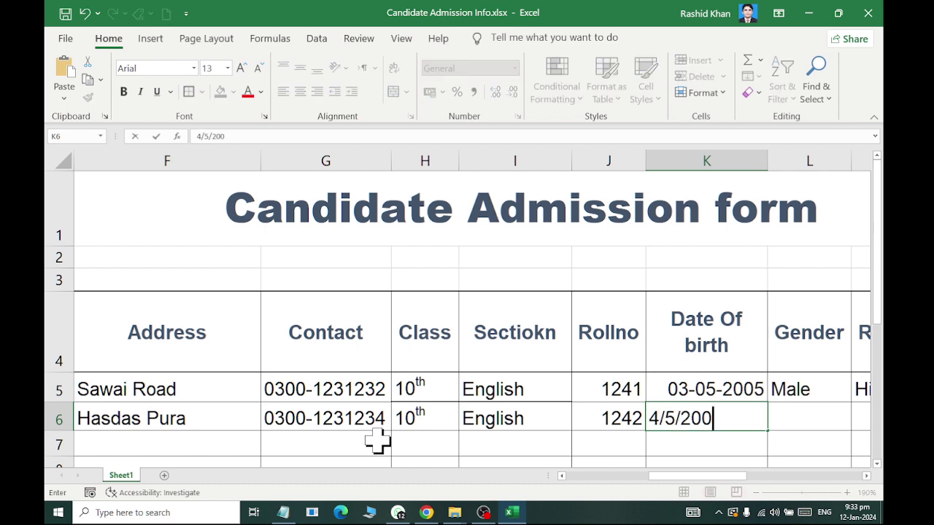
text(4)
key(Tab)
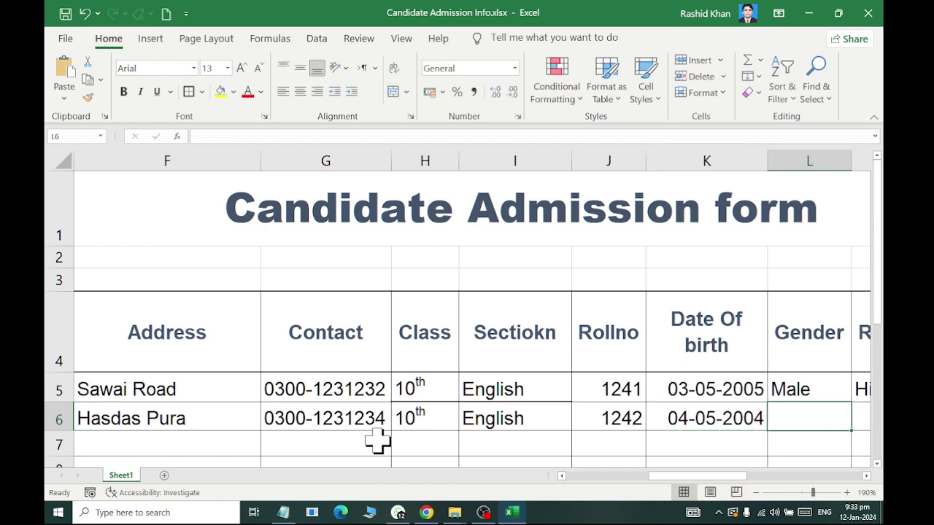
text(Male)
key(Tab)
Enter religion Islam, fee 3500, month Jan-24, Cash, monthly fee 2000 and total 5500 in row 6
text(I)
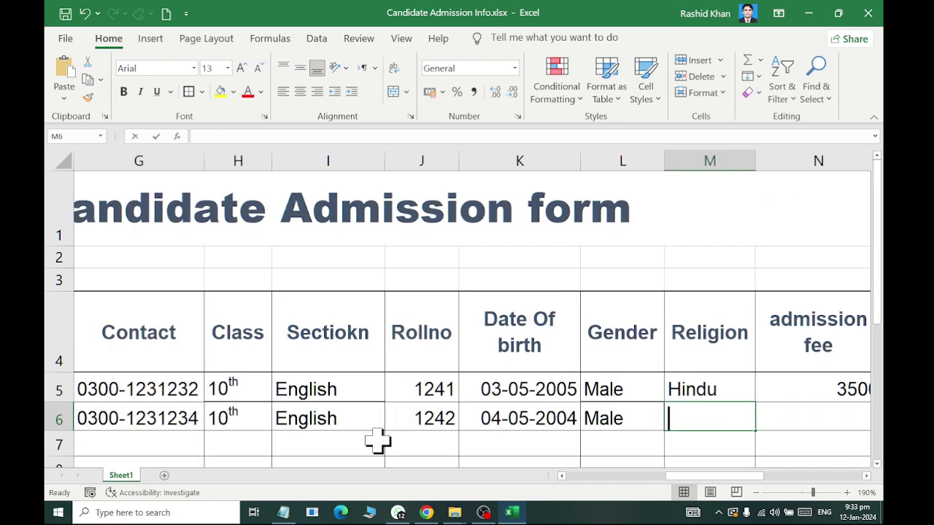
text(slam)
key(Tab)
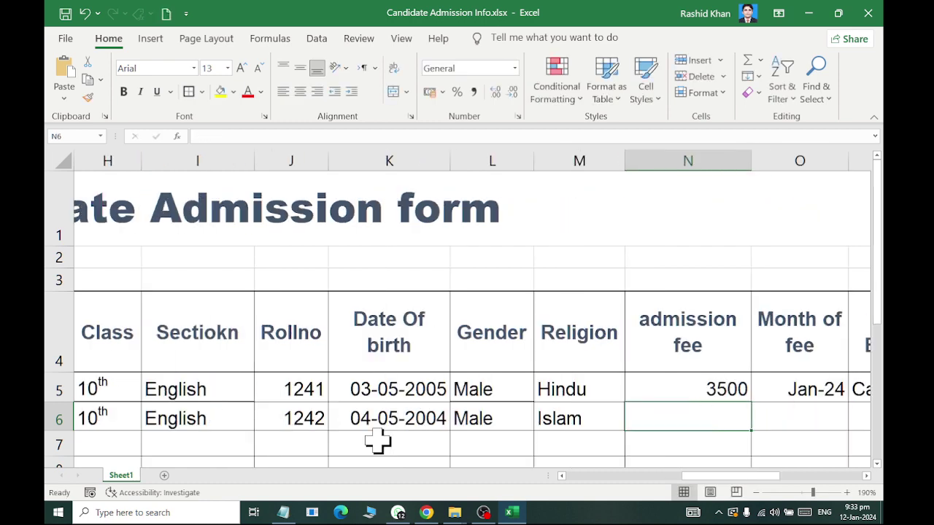
text(3500)
key(Tab)
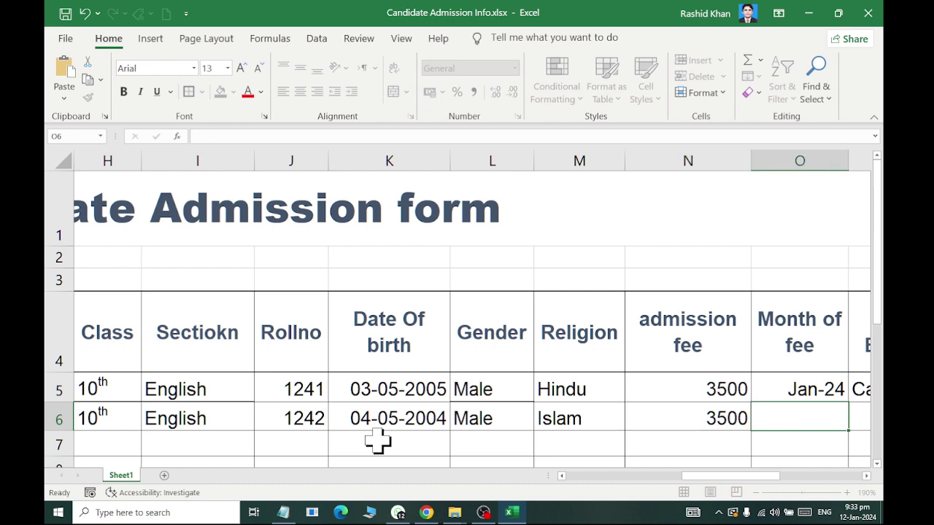
text(Jan-)
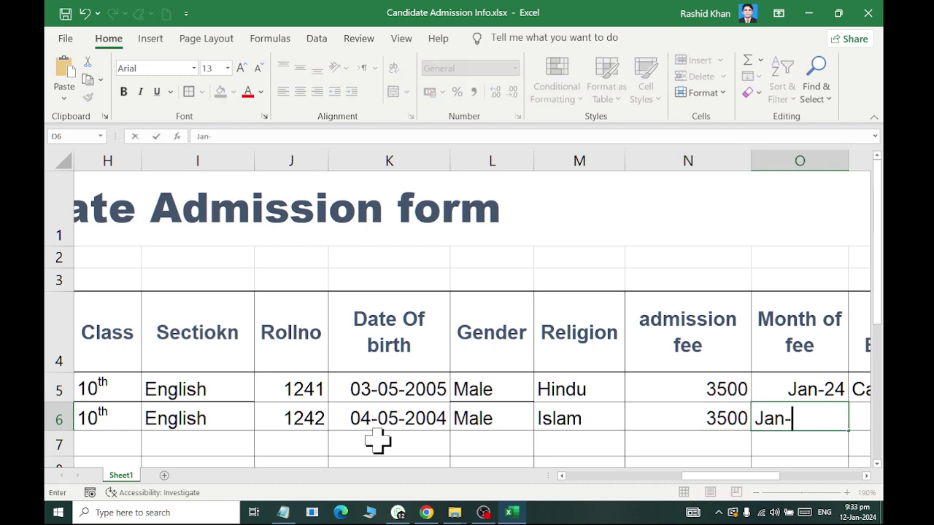
text(24)
key(Tab)
text(Ca)
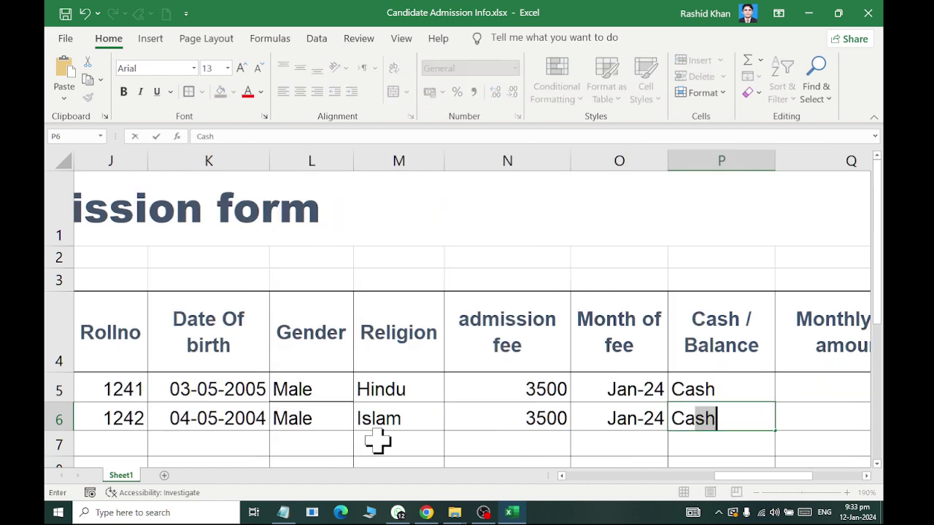
key(Tab)
text(2)
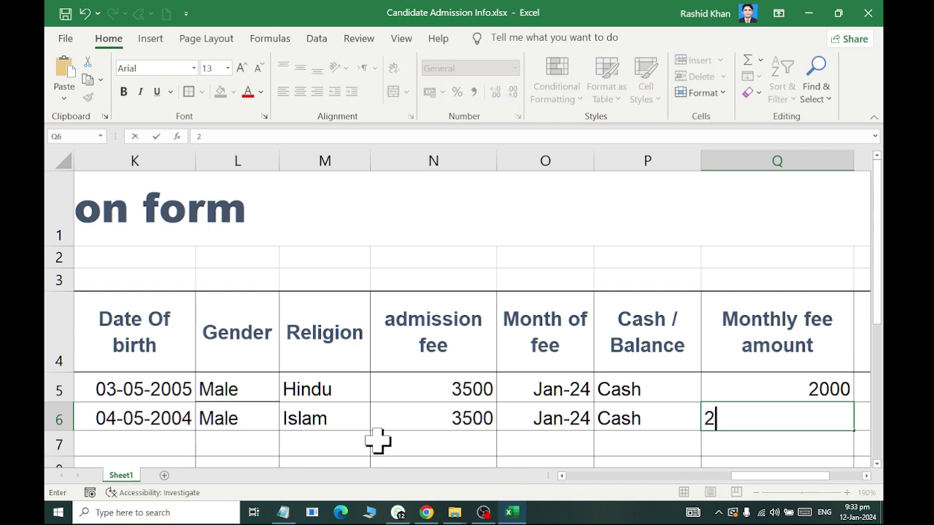
text(000)
key(Tab)
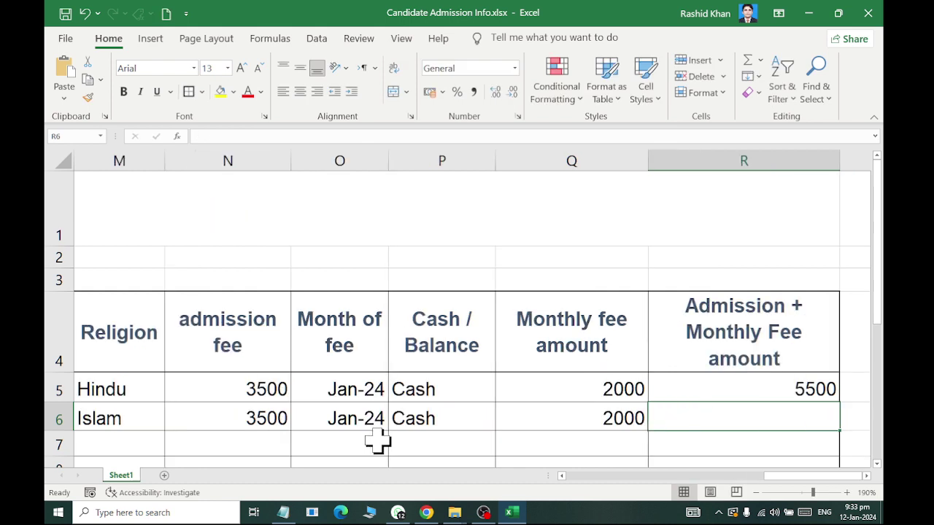
text(5500)
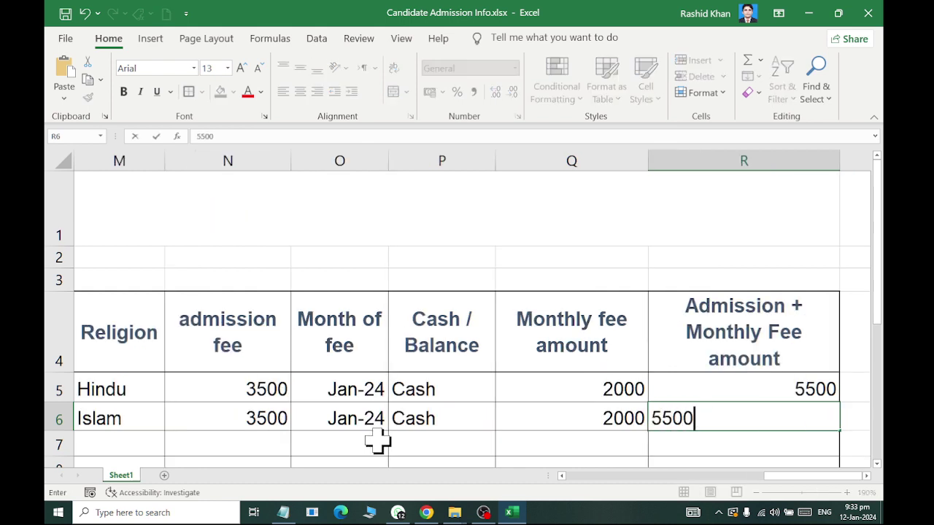
key(Return)
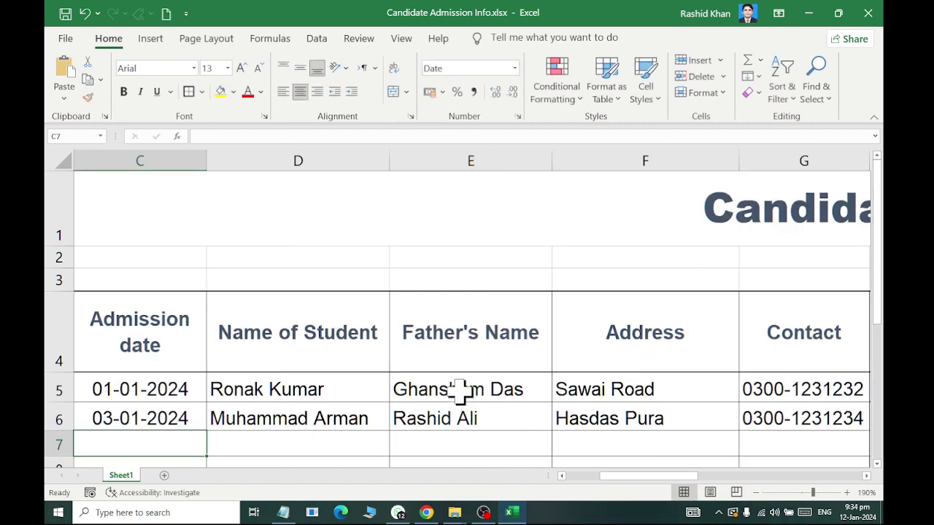
Zoom out to about 70% so the whole bordered table with both student rows shows, selecting C7
drag(463, 394, 162, 393)
scroll(160, 383, down, 2)
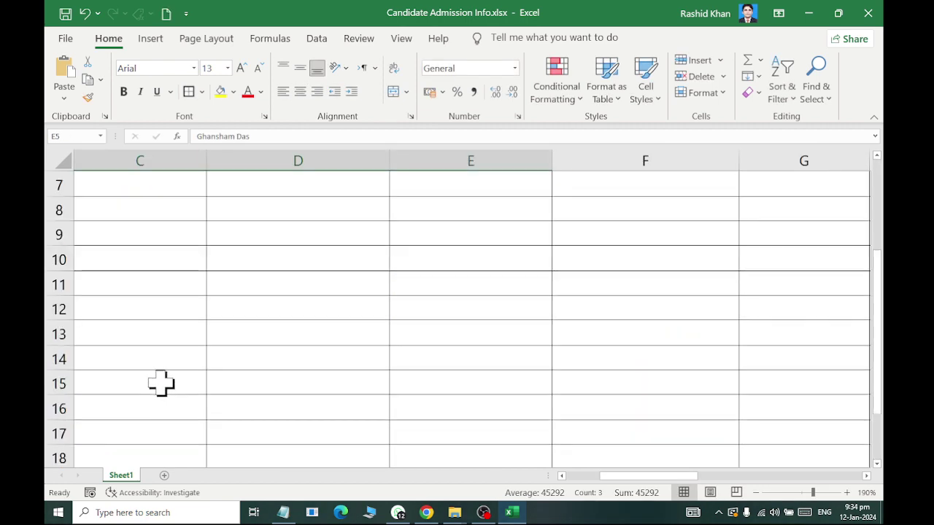
click(141, 311)
scroll(121, 286, left, 2)
scroll(142, 274, up, 2)
ctrl+scroll(173, 303, down, 3)
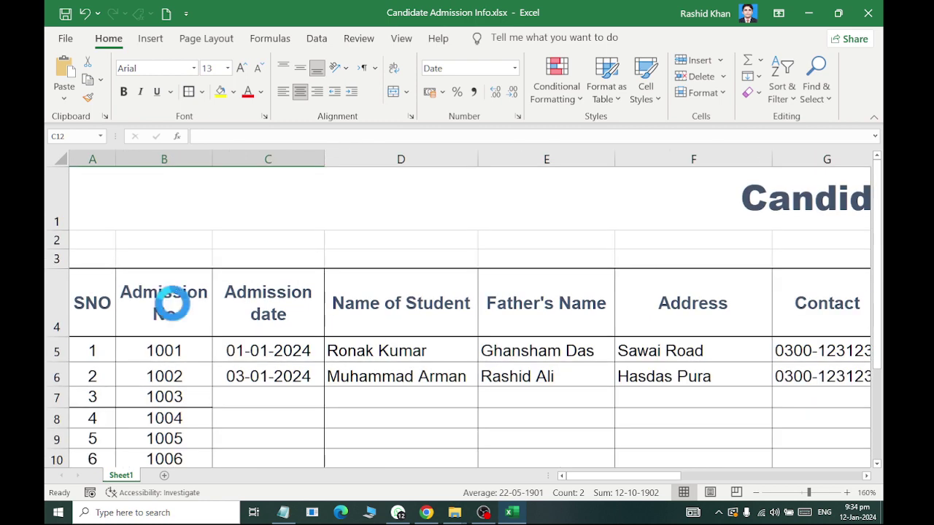
ctrl+scroll(173, 303, down, 2)
ctrl+scroll(172, 306, down, 1)
ctrl+scroll(173, 306, down, 1)
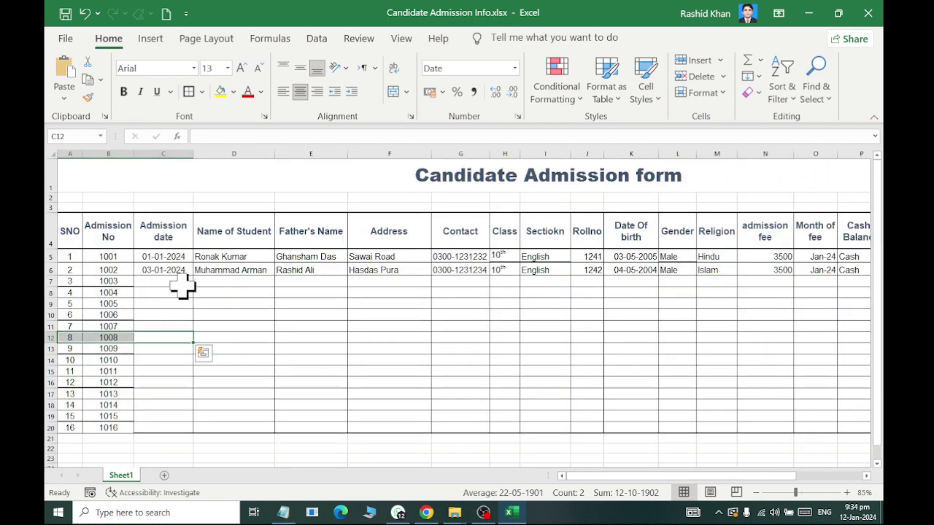
click(182, 282)
ctrl+scroll(569, 319, down, 1)
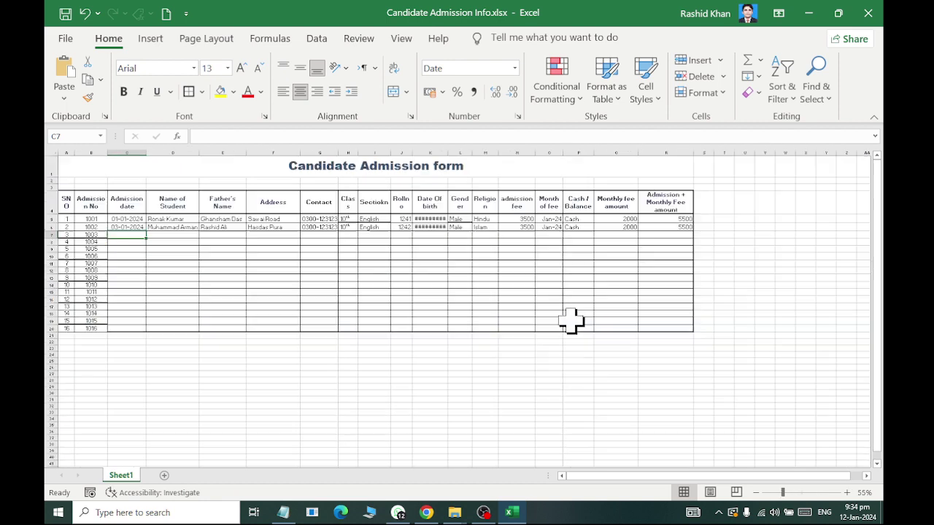